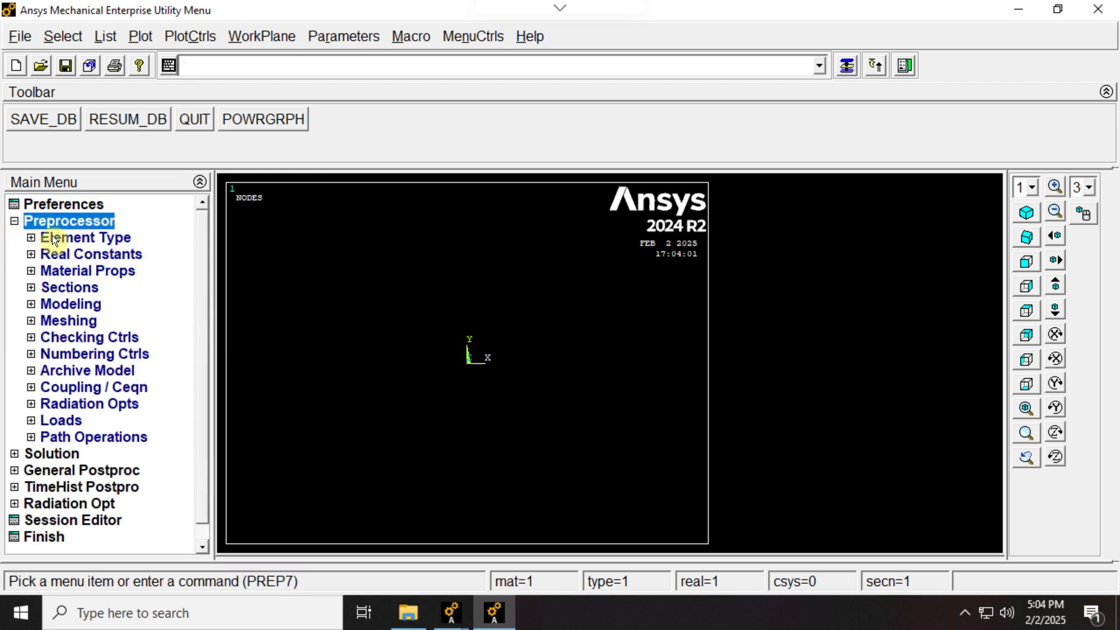
- Add a Link 3D finit stn 180 element type with reference number 1, keeping cross-section scaling as Func of stretch and hydrodynamic output NONE
{"action": "left_click", "coordinate": [103, 256]}
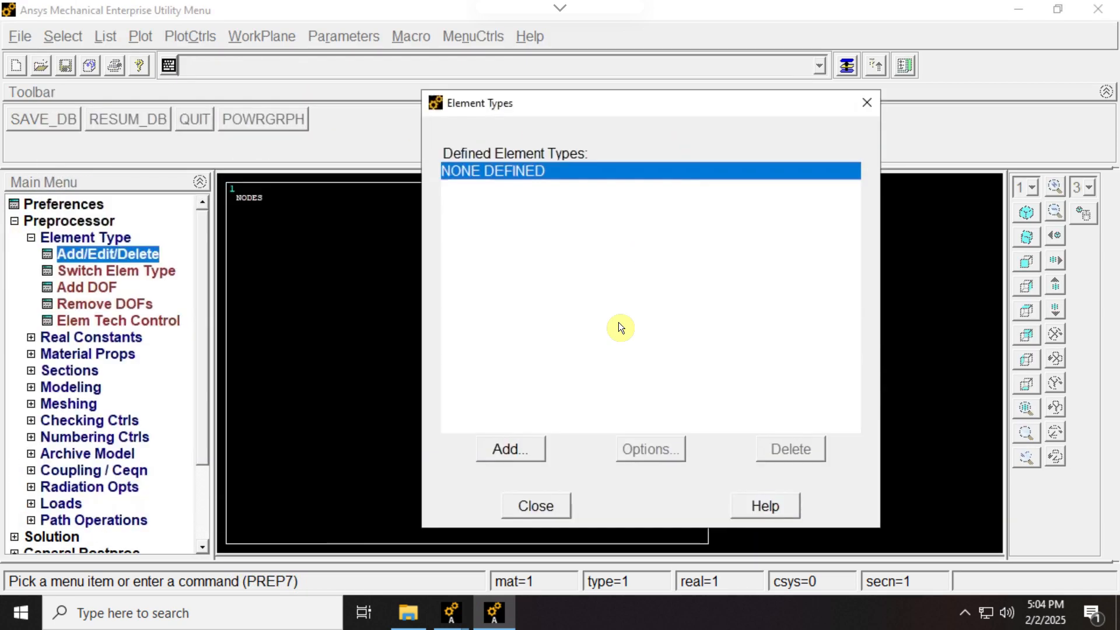
{"action": "left_click", "coordinate": [510, 446]}
{"action": "left_click", "coordinate": [592, 264]}
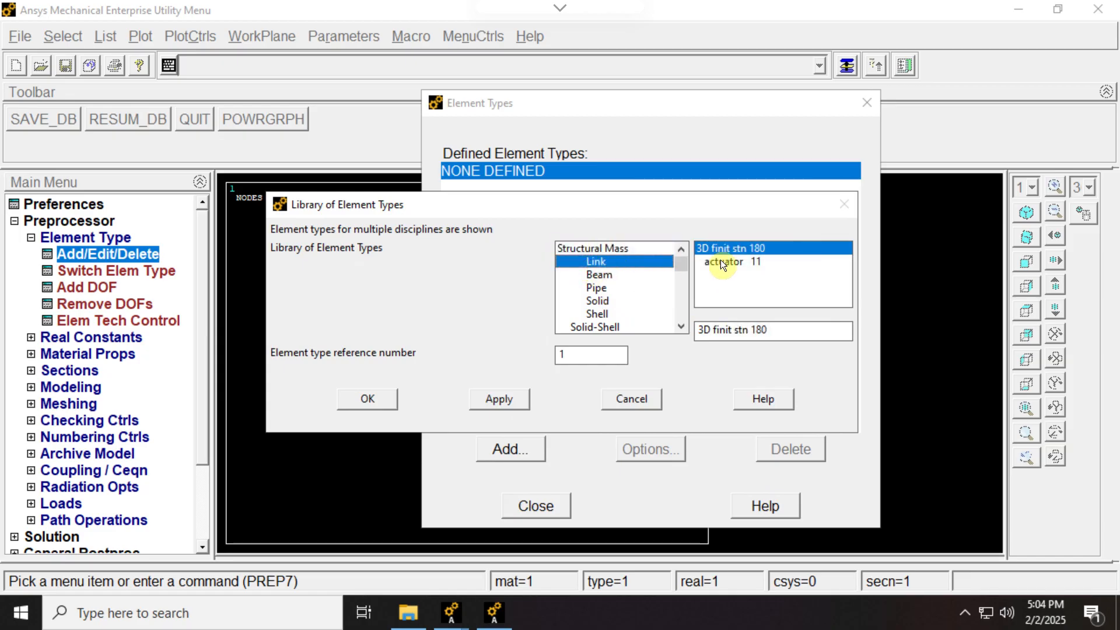
{"action": "left_click", "coordinate": [373, 400]}
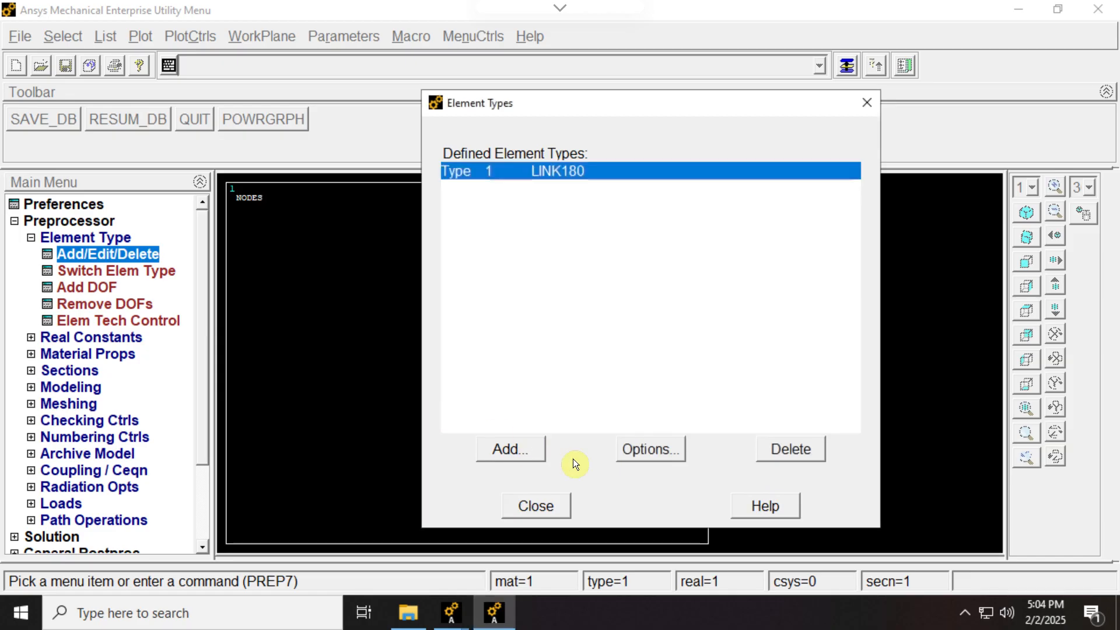
{"action": "left_click", "coordinate": [653, 451]}
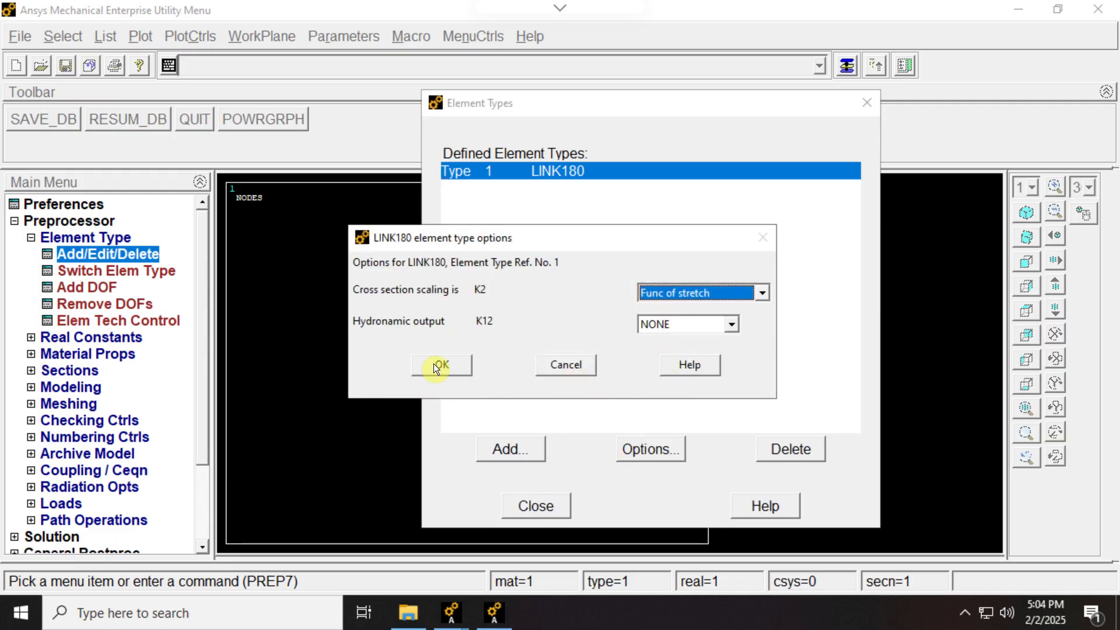
{"action": "left_click", "coordinate": [434, 364]}
{"action": "left_click", "coordinate": [526, 507]}
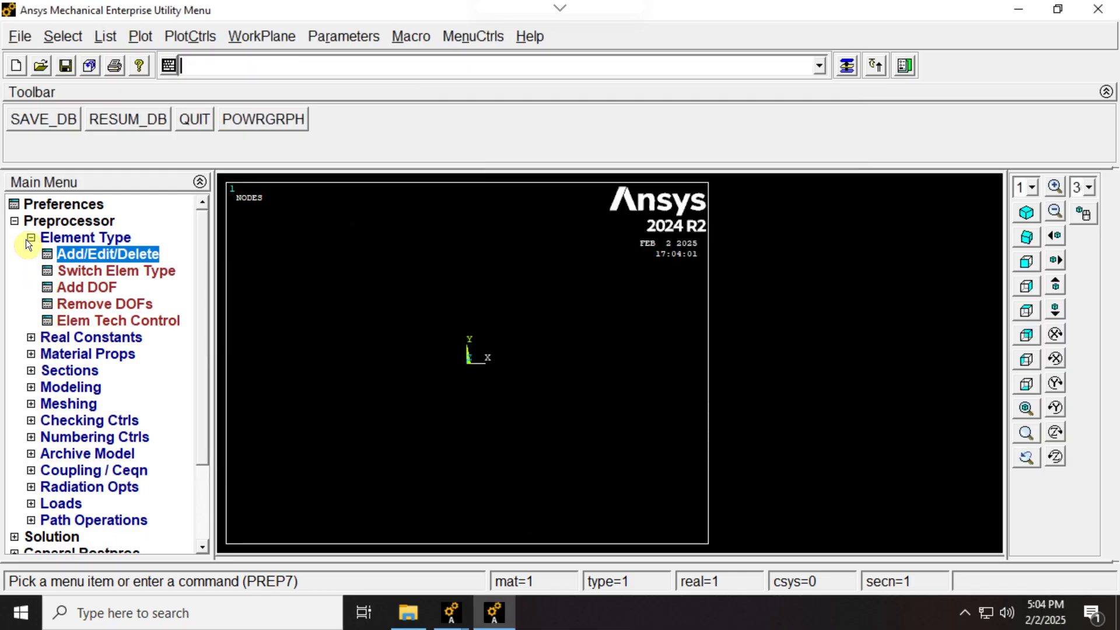
{"action": "left_click", "coordinate": [30, 238]}
- Define structural linear elastic isotropic properties for material 1 with EX 29e6, leaving PRXY blank and accepting its default
{"action": "left_click", "coordinate": [27, 271]}
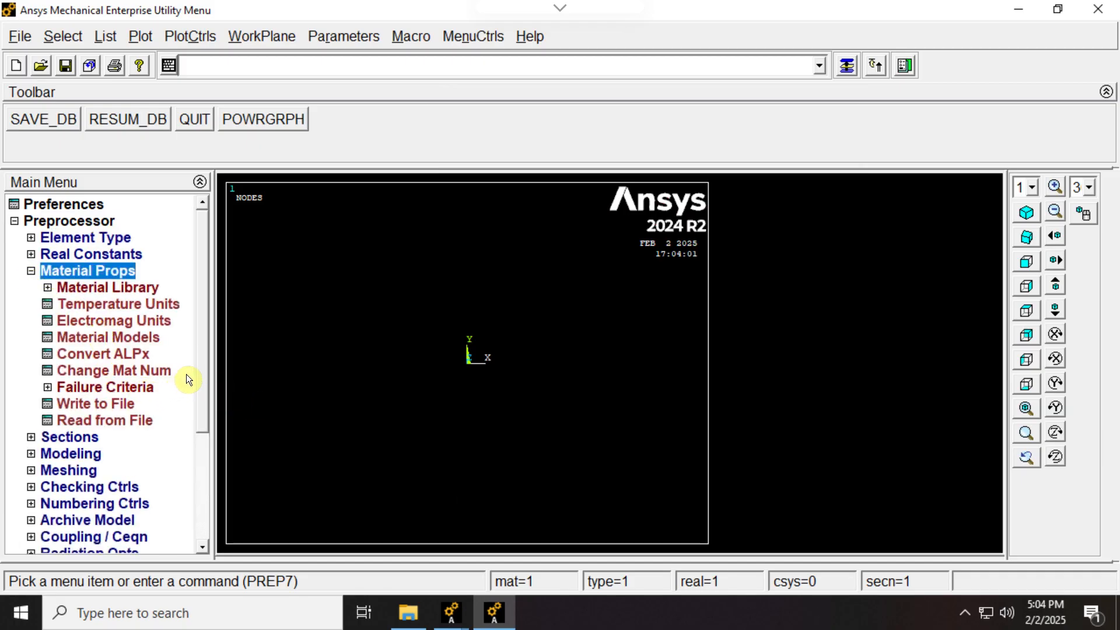
{"action": "left_click", "coordinate": [112, 342]}
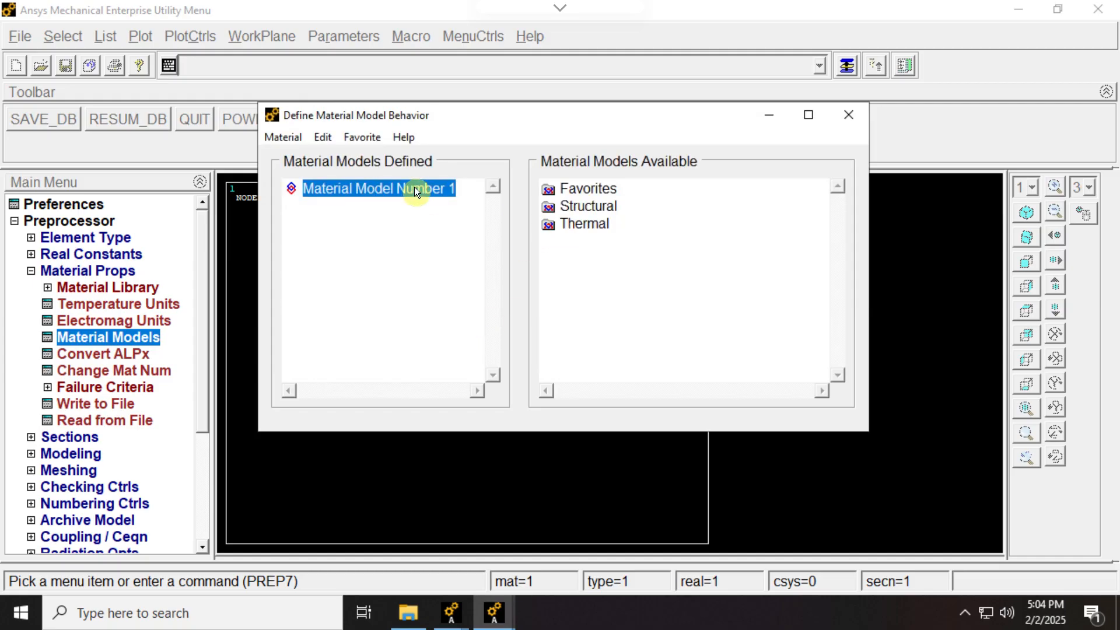
{"action": "double_click", "coordinate": [574, 205]}
{"action": "double_click", "coordinate": [605, 224]}
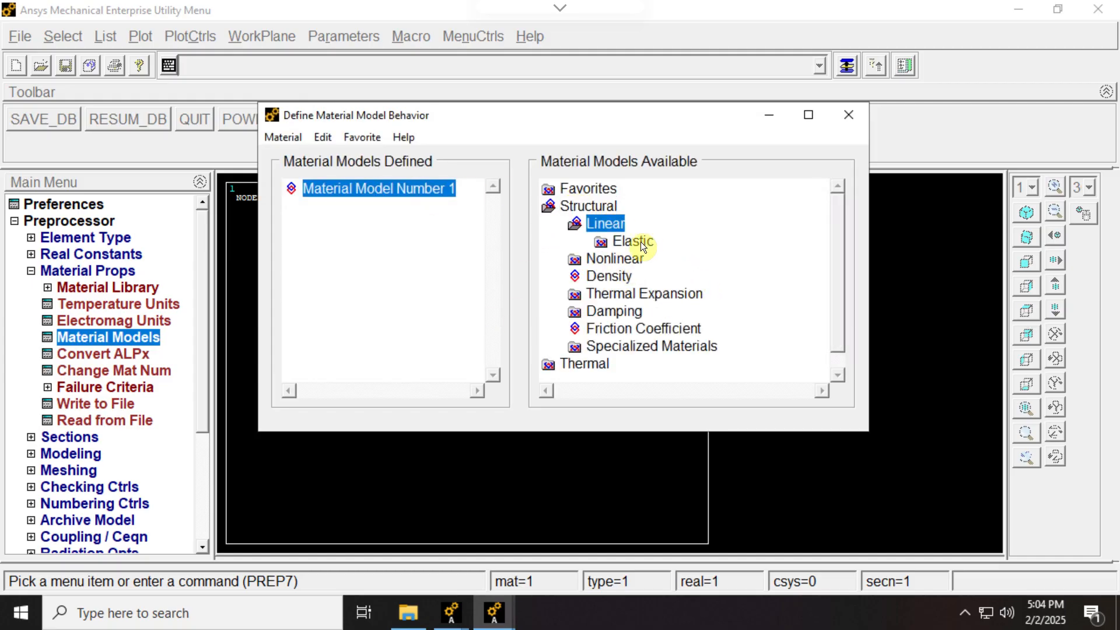
{"action": "double_click", "coordinate": [638, 244]}
{"action": "double_click", "coordinate": [663, 261]}
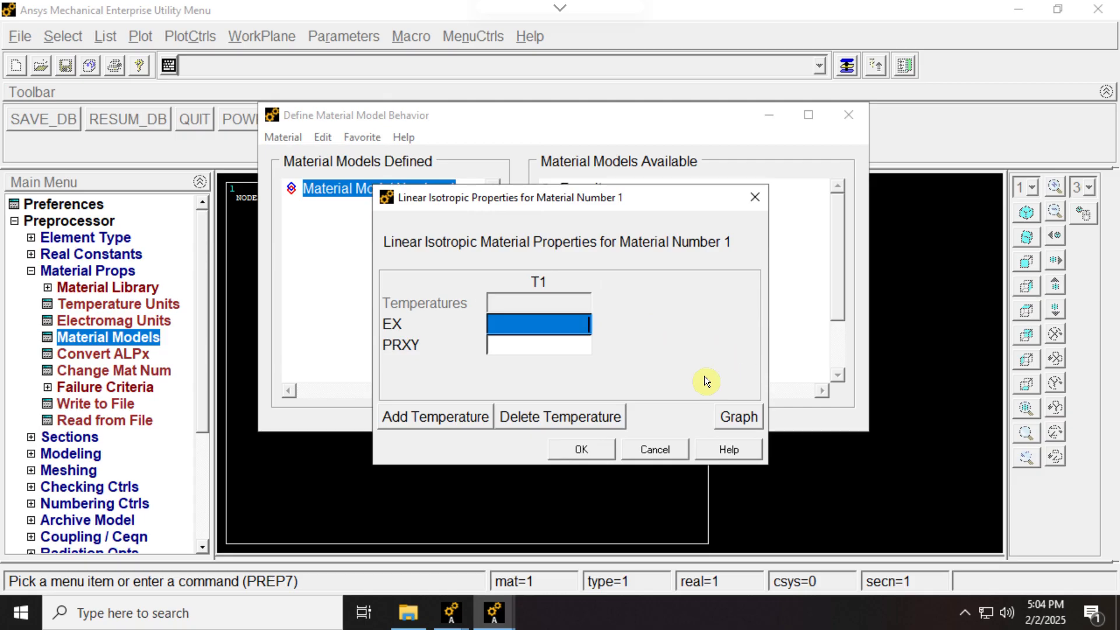
{"action": "type", "text": "29"}
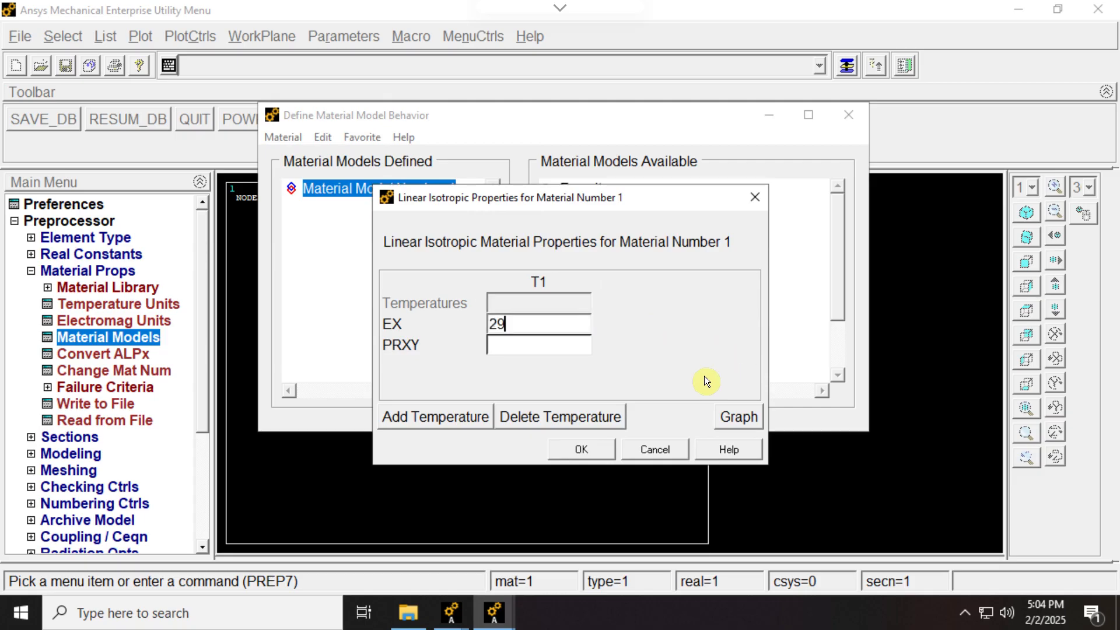
{"action": "type", "text": "e6"}
{"action": "left_click", "coordinate": [581, 449]}
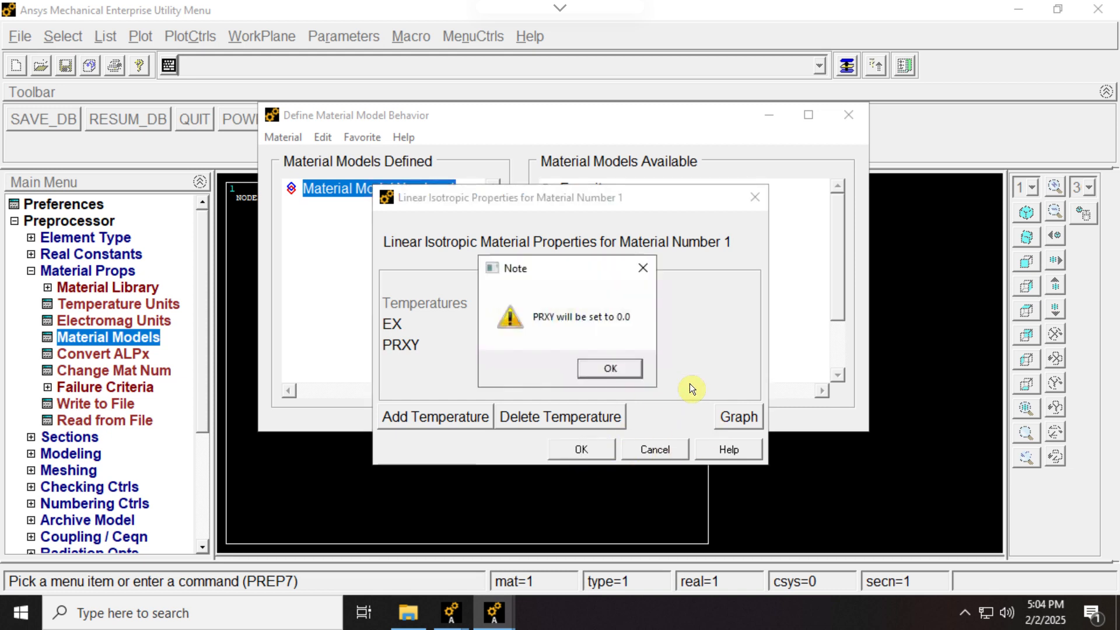
{"action": "left_click", "coordinate": [638, 369]}
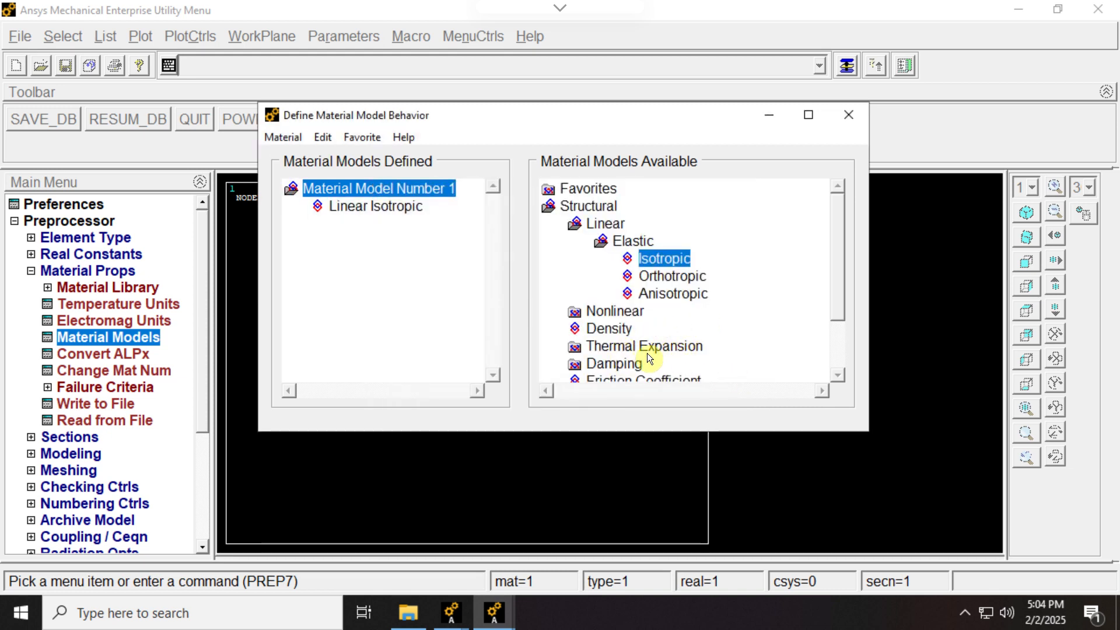
- Add an isotropic secant thermal expansion coefficient to material 1 with ALPX 6.5e-6 and no reference temperature
{"action": "double_click", "coordinate": [630, 347]}
{"action": "double_click", "coordinate": [707, 366]}
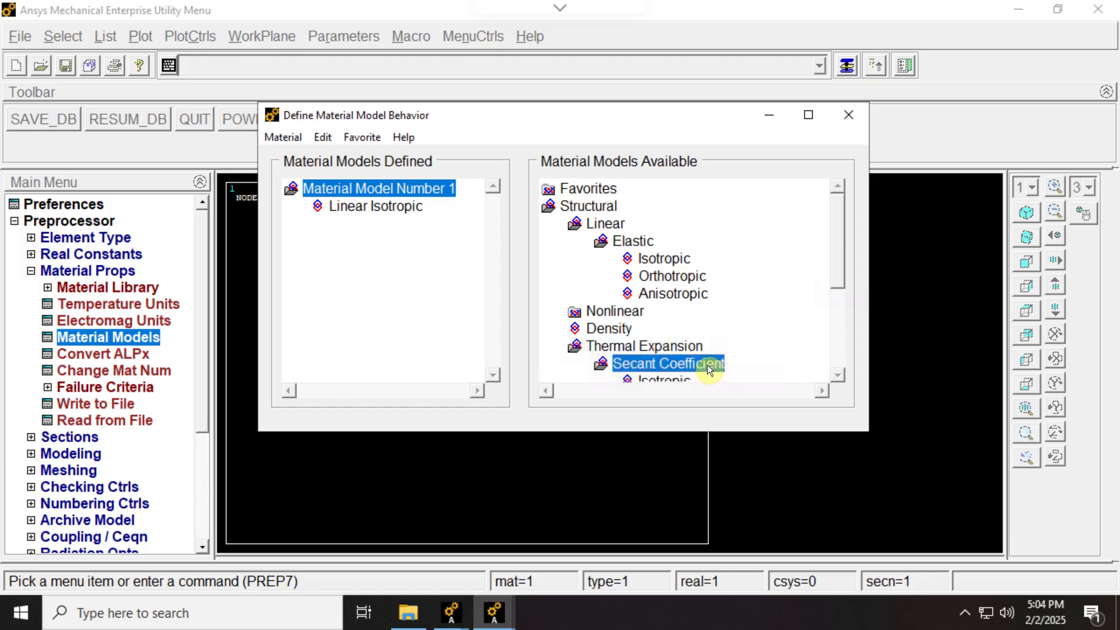
{"action": "double_click", "coordinate": [675, 381]}
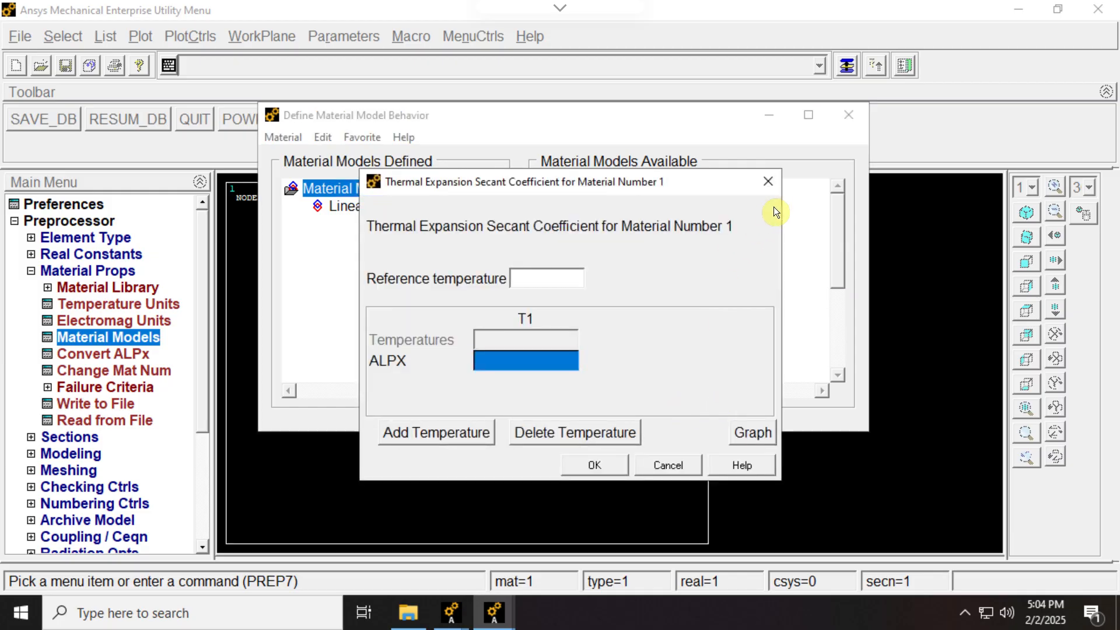
{"action": "left_click", "coordinate": [768, 180]}
{"action": "left_click_drag", "start_coordinate": [750, 432], "coordinate": [758, 469]}
{"action": "double_click", "coordinate": [668, 382]}
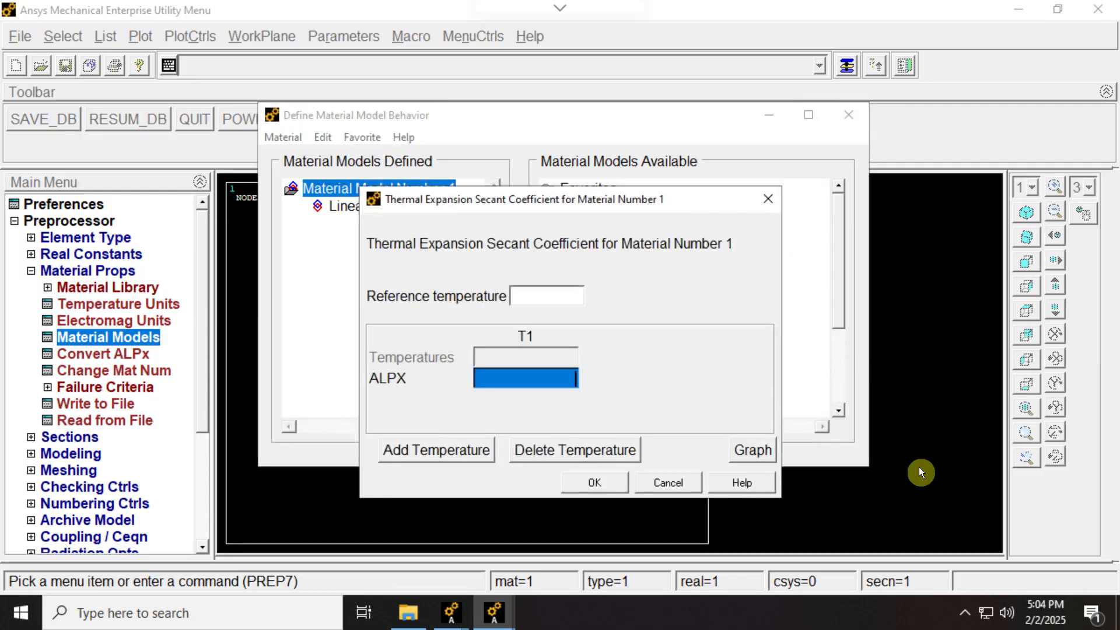
{"action": "type", "text": "6.5e-"}
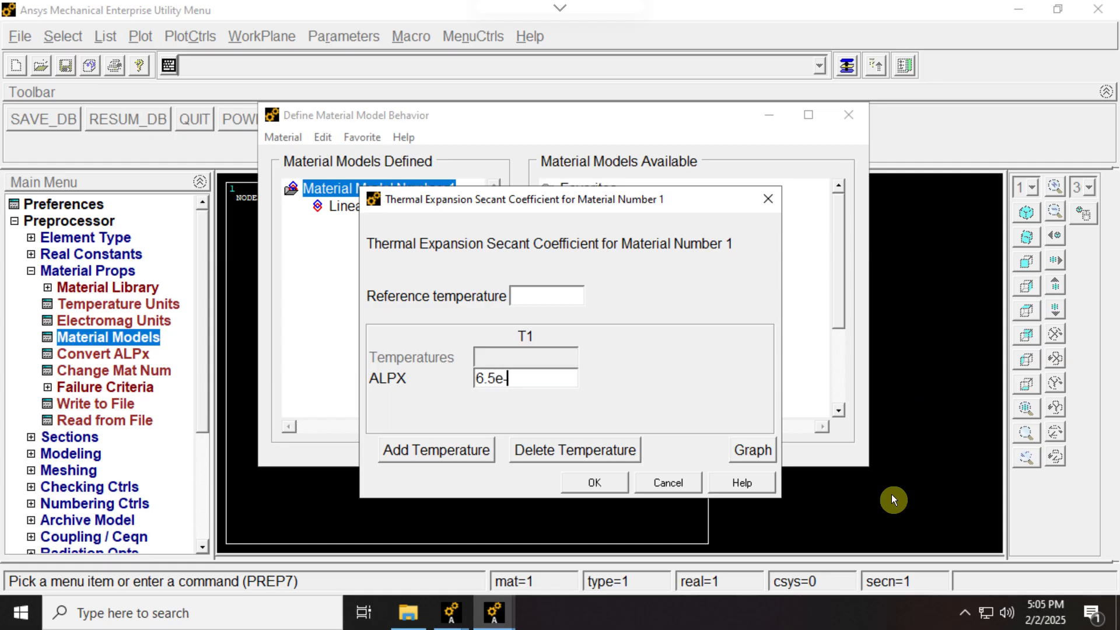
{"action": "type", "text": "6"}
{"action": "left_click", "coordinate": [617, 488]}
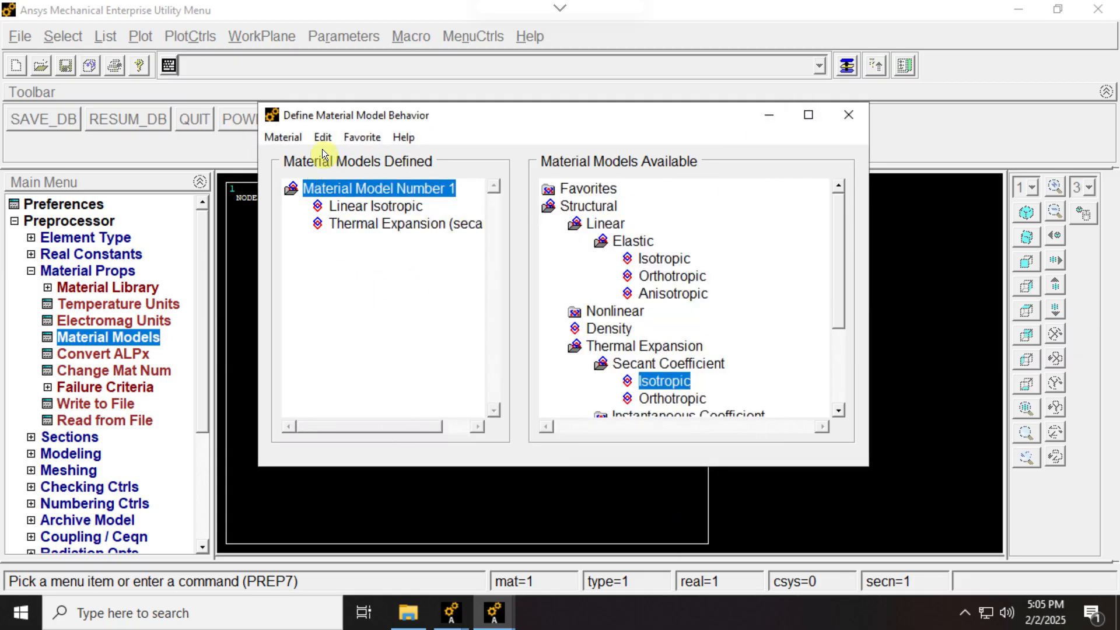
- Create a new material model with ID 2 and give it linear isotropic elasticity with EX 10.4e6, leaving PRXY blank
{"action": "left_click", "coordinate": [285, 138]}
{"action": "left_click", "coordinate": [297, 157]}
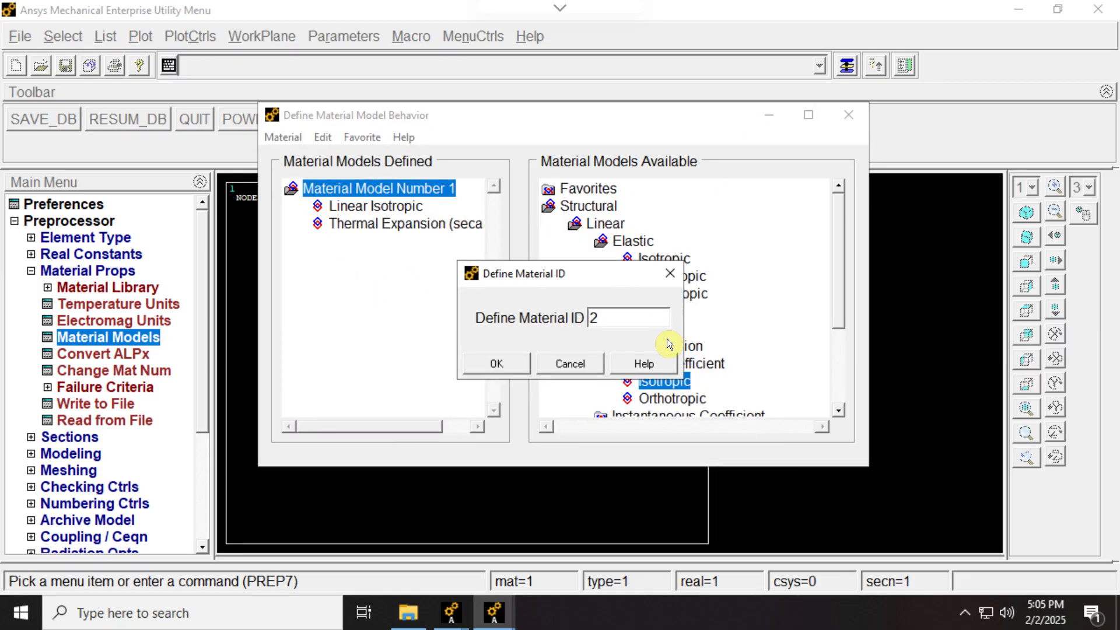
{"action": "left_click", "coordinate": [496, 363]}
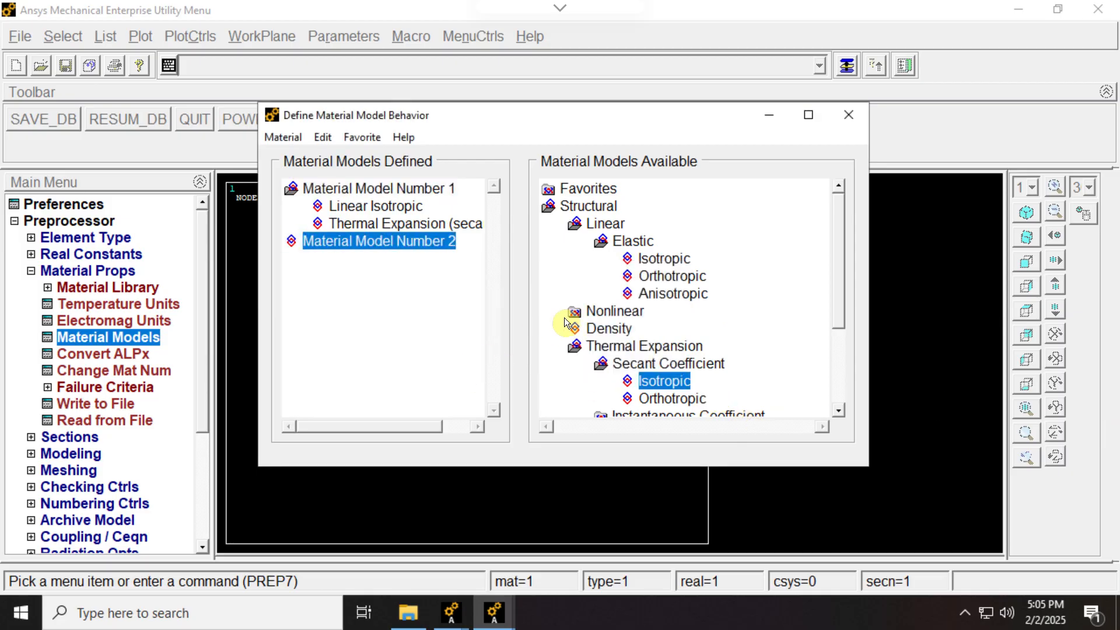
{"action": "double_click", "coordinate": [642, 257]}
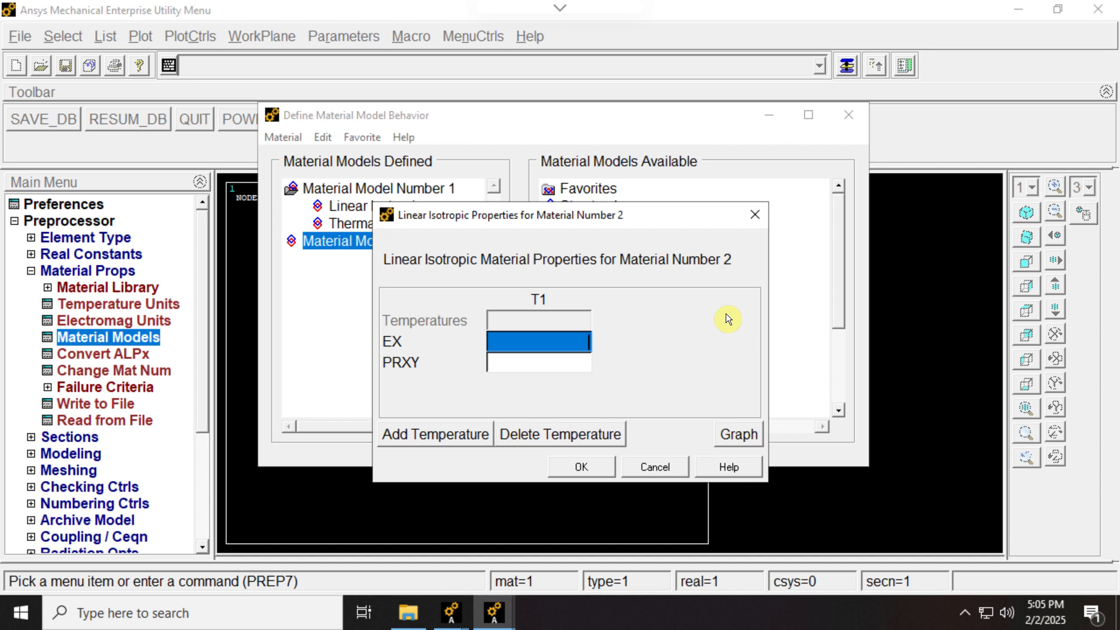
{"action": "type", "text": "10.4e6"}
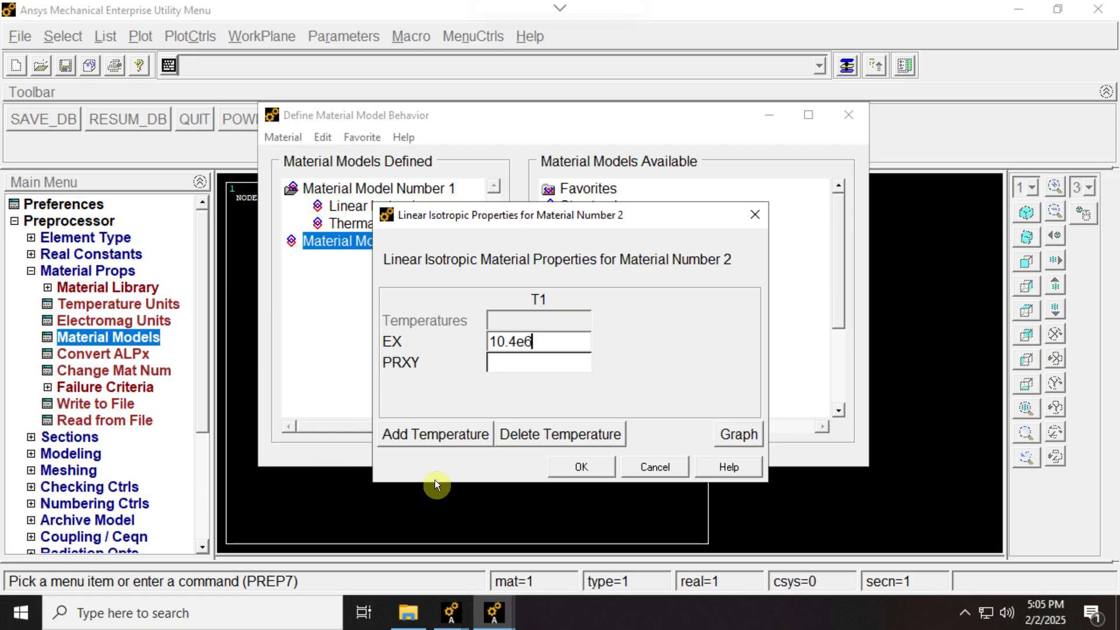
{"action": "left_click", "coordinate": [581, 467]}
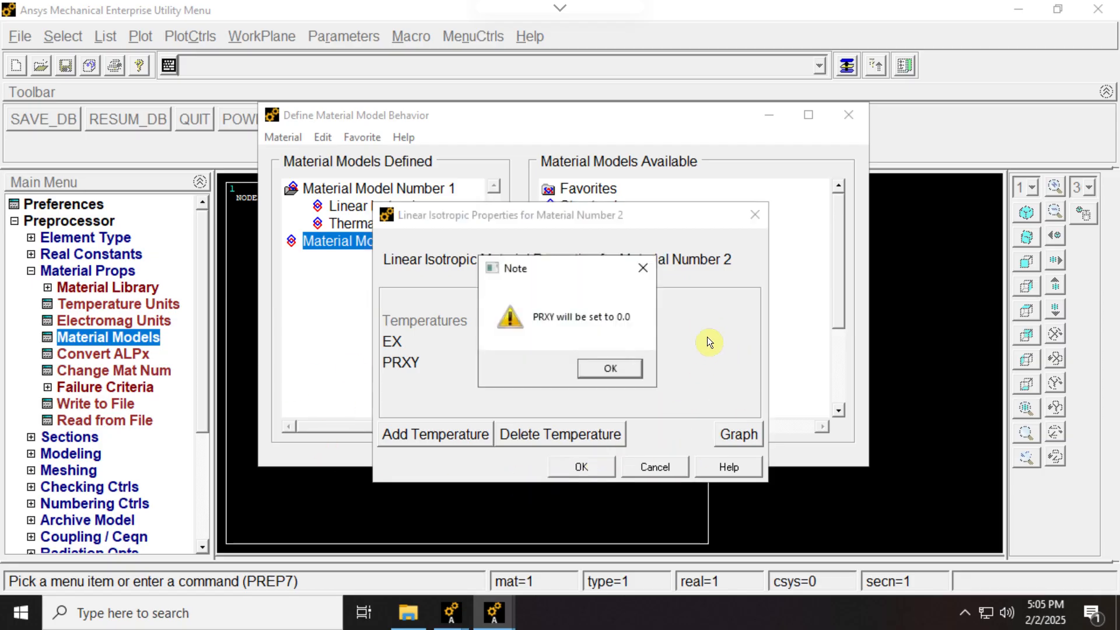
{"action": "left_click", "coordinate": [610, 369]}
- Add an isotropic secant thermal expansion coefficient to material 2 with ALPX 13.3e-6, and close the material definitions
{"action": "double_click", "coordinate": [678, 376]}
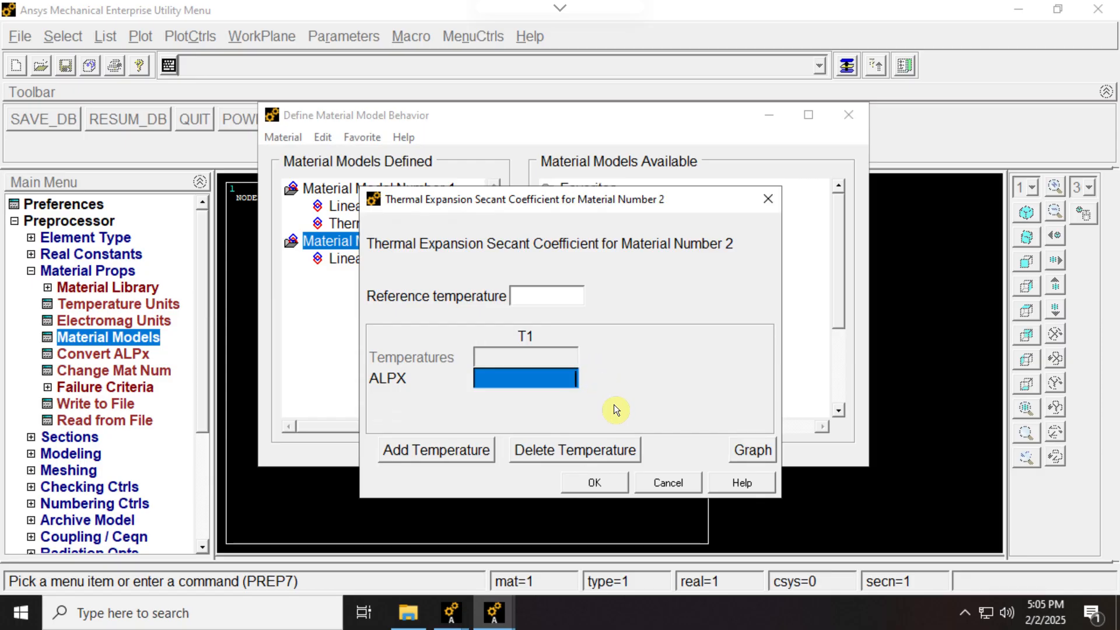
{"action": "type", "text": "13.3e"}
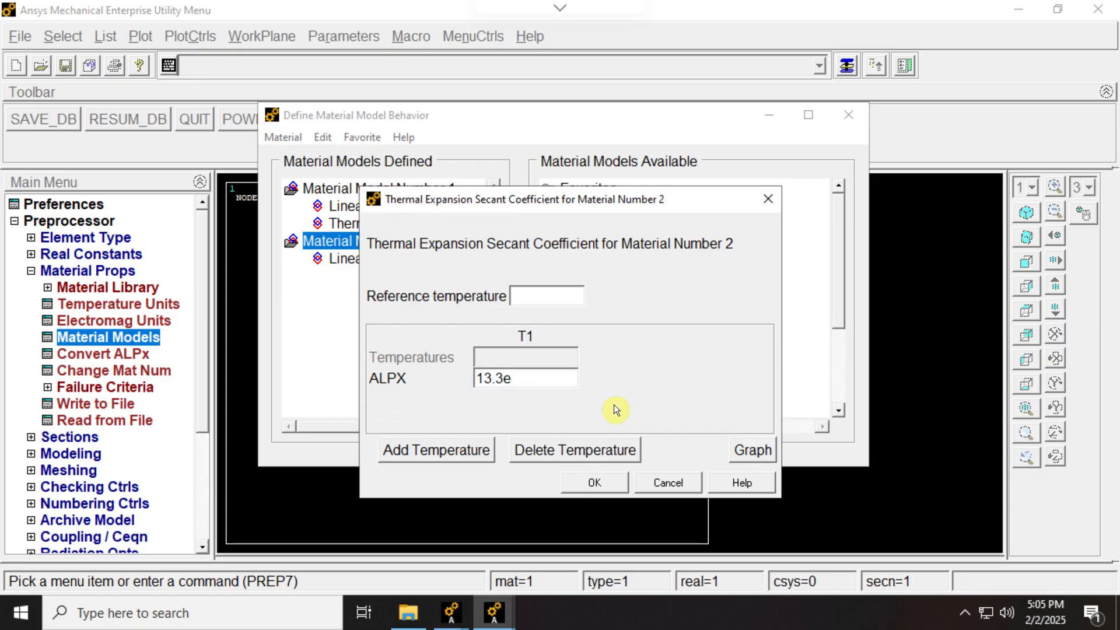
{"action": "type", "text": "-6"}
{"action": "left_click", "coordinate": [576, 487]}
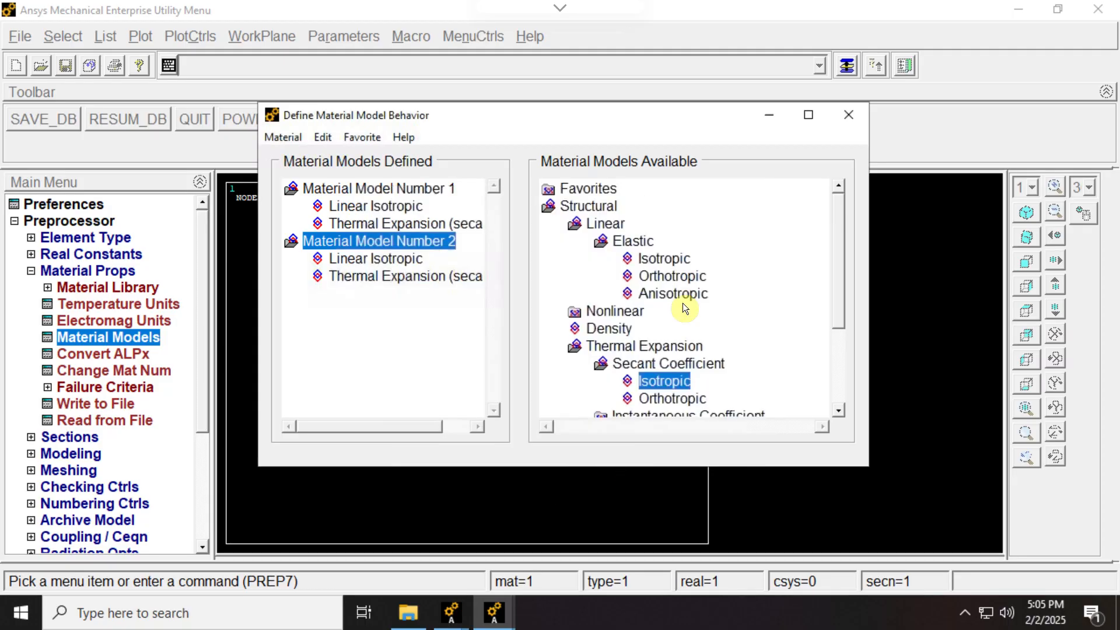
{"action": "left_click", "coordinate": [847, 113]}
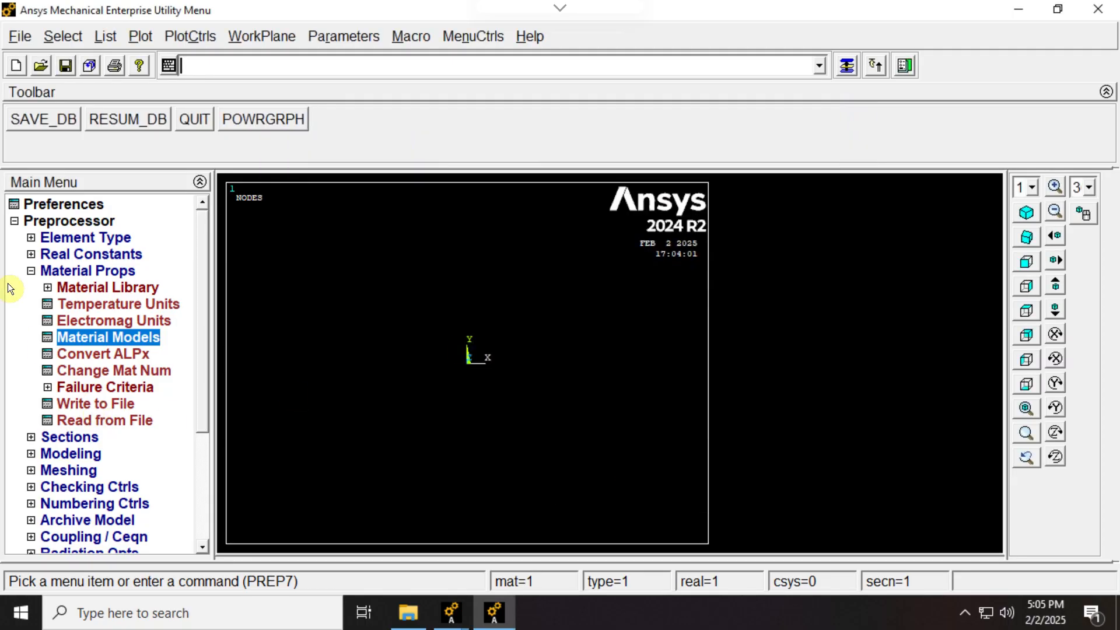
{"action": "left_click", "coordinate": [38, 271]}
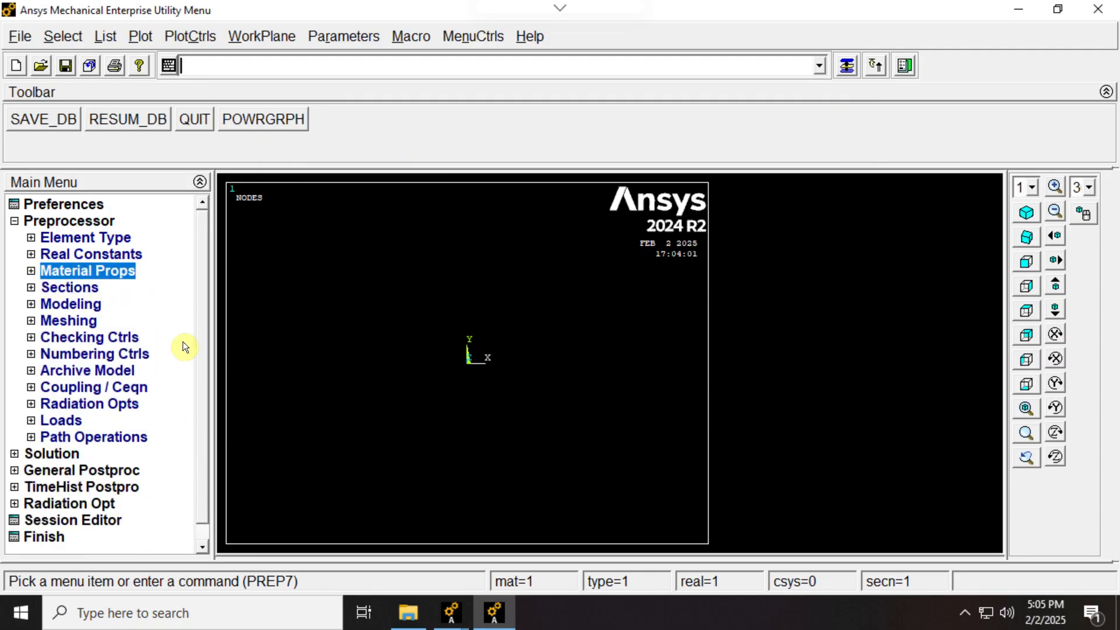
- Add a link section with ID 1, named 1, with a link area of 3.97608 and the Tension and Compression key
{"action": "left_click", "coordinate": [34, 289]}
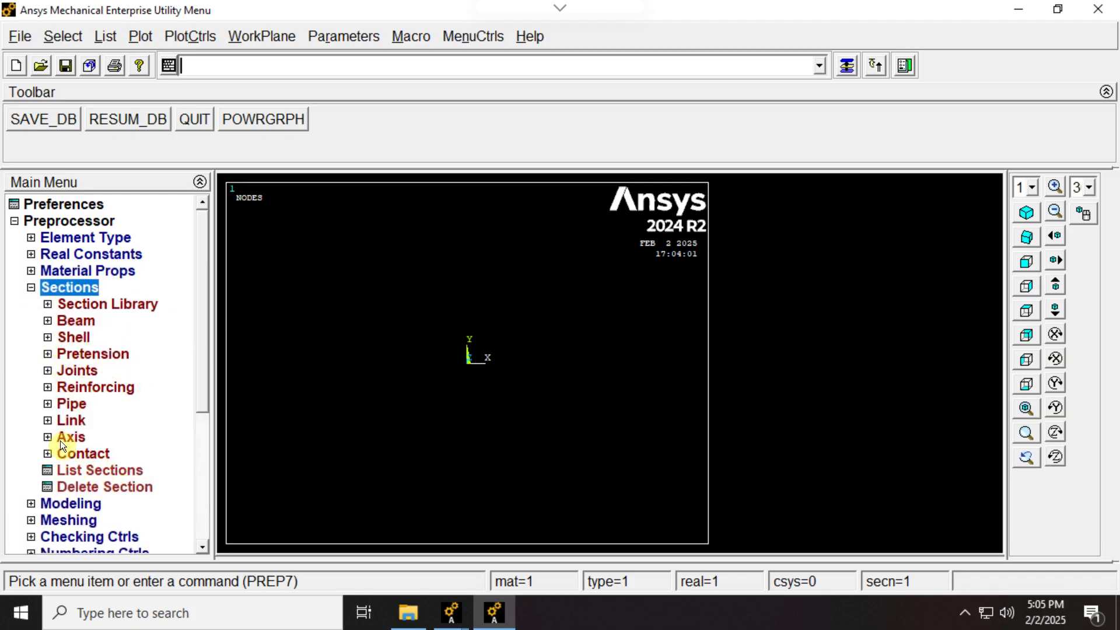
{"action": "left_click", "coordinate": [47, 421]}
{"action": "left_click", "coordinate": [86, 437]}
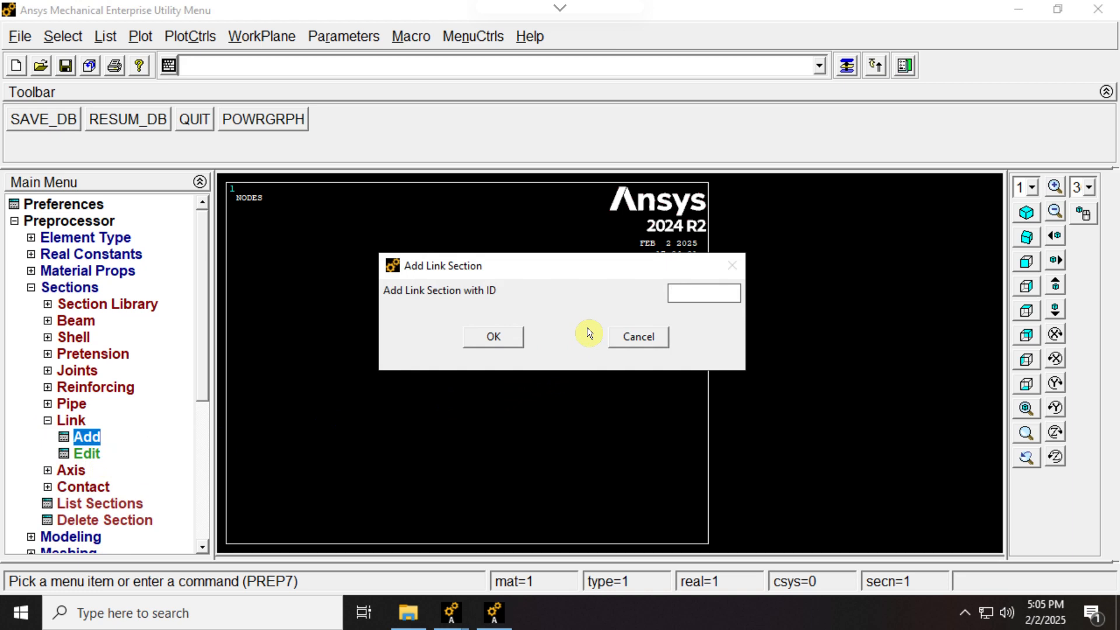
{"action": "type", "text": "1"}
{"action": "left_click", "coordinate": [504, 338]}
{"action": "type", "text": "1"}
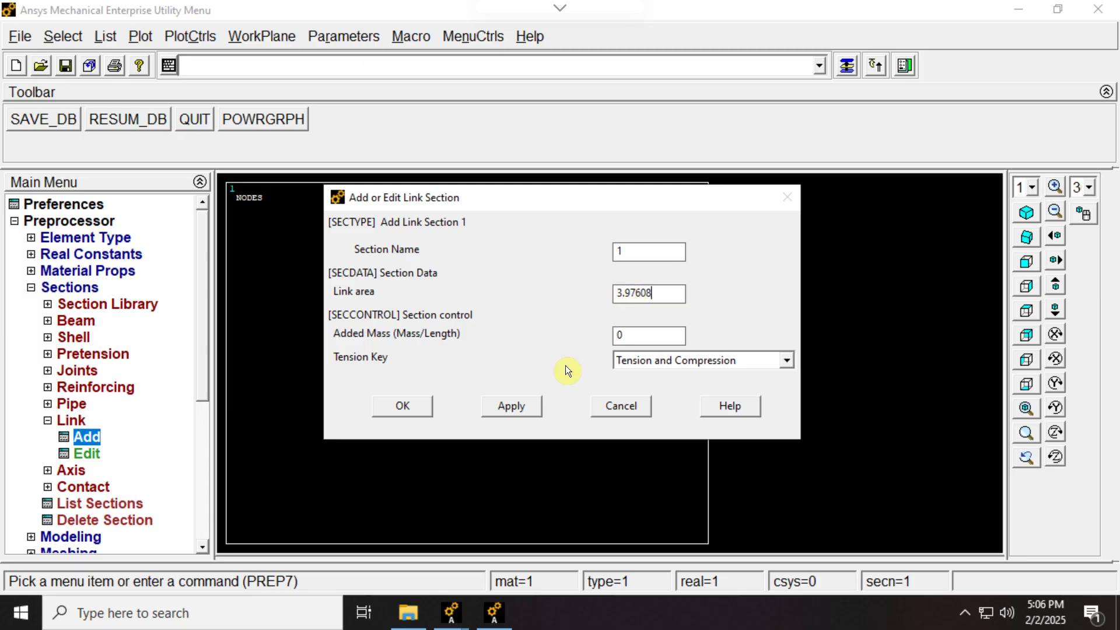
{"action": "left_click", "coordinate": [408, 405]}
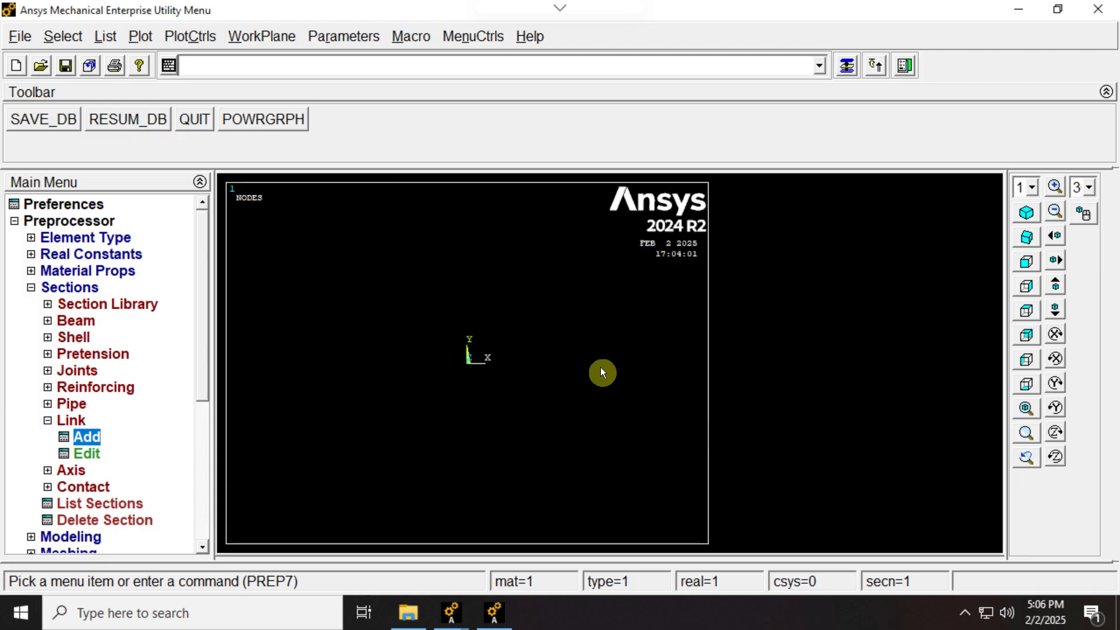
- Add a link section with ID 2, named 2, with a link area of about 1.767 and the Tension and Compression key
{"action": "left_click", "coordinate": [95, 436]}
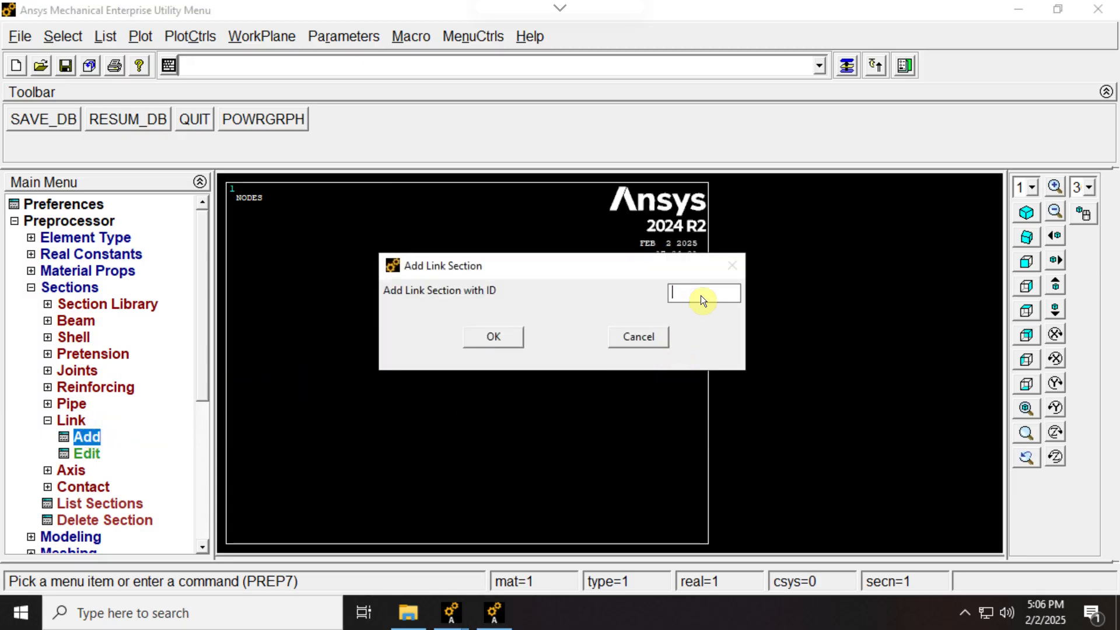
{"action": "left_click", "coordinate": [470, 335]}
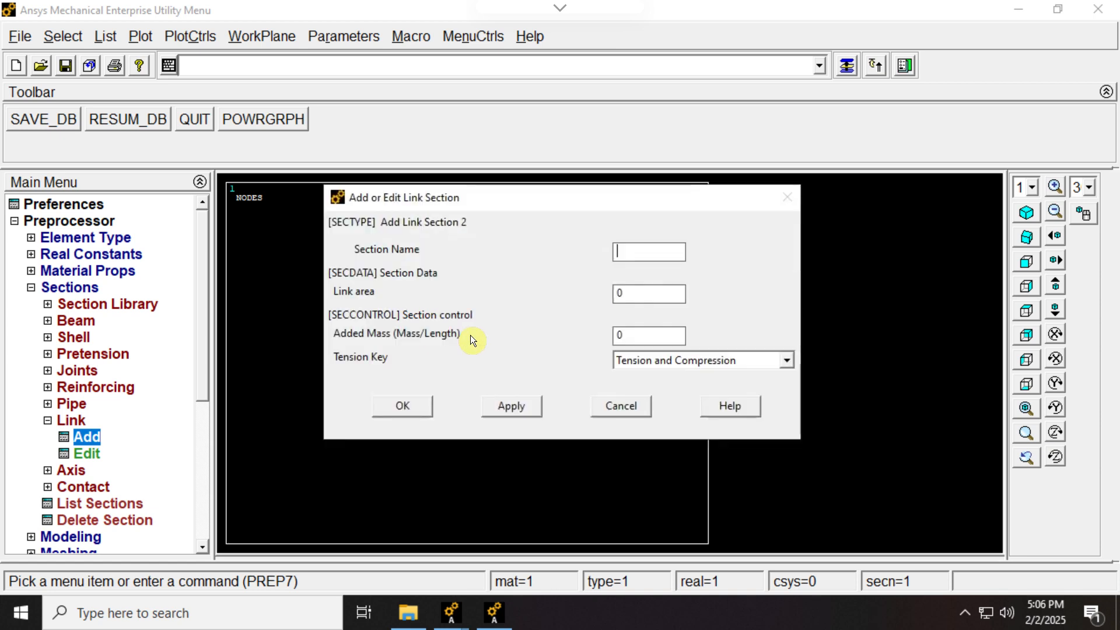
{"action": "double_click", "coordinate": [645, 286]}
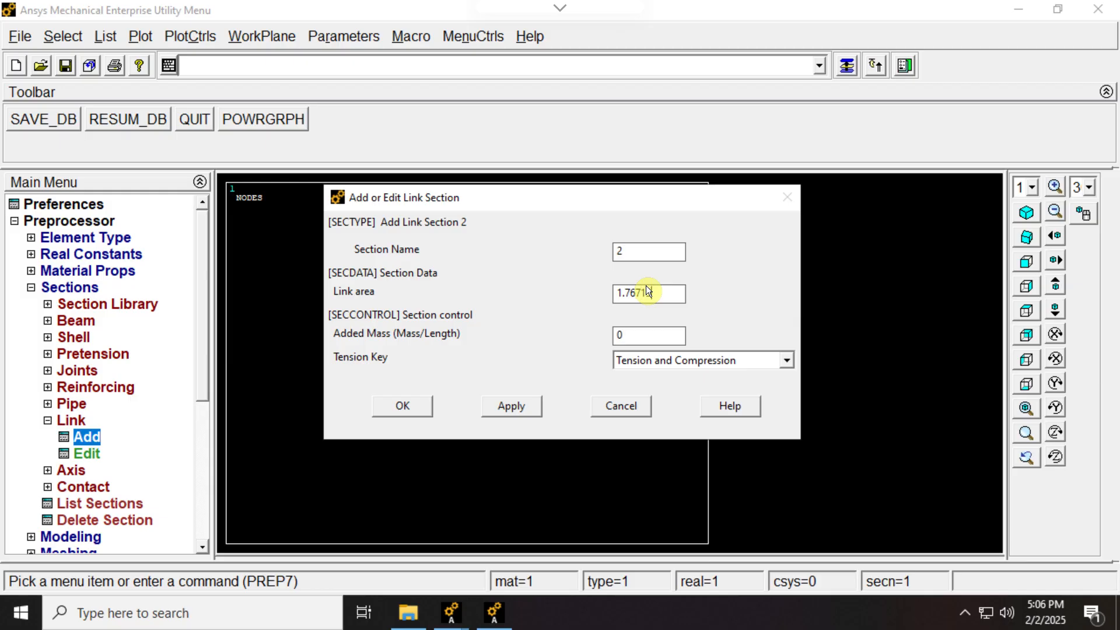
{"action": "left_click", "coordinate": [380, 415]}
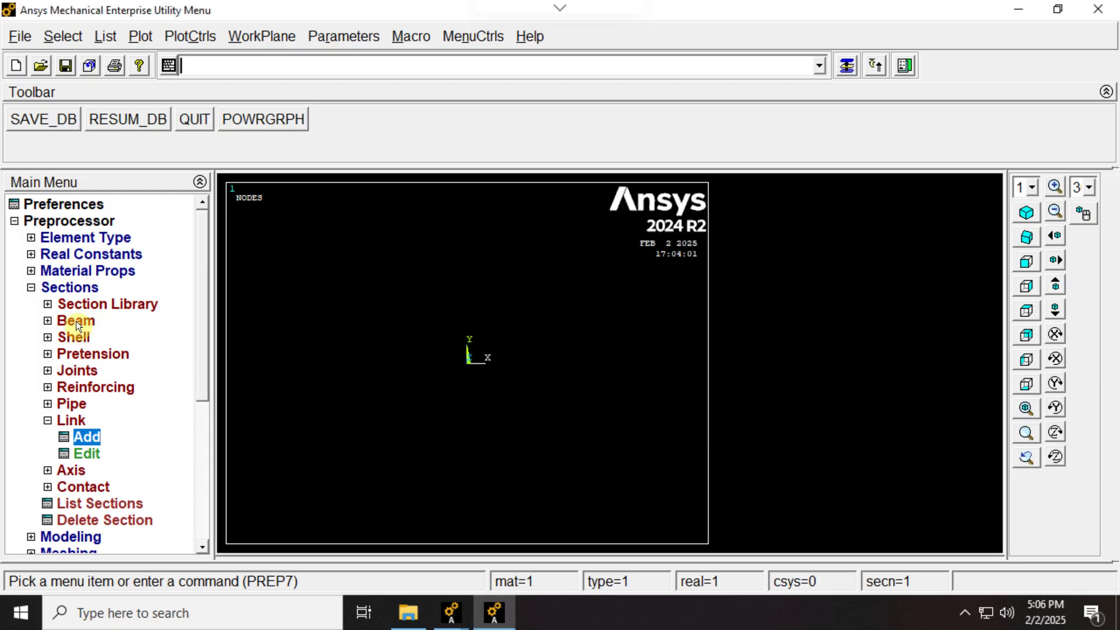
- Create keypoint 1 in the active coordinate system at X 0, Y 0, Z 0
{"action": "left_click", "coordinate": [32, 287]}
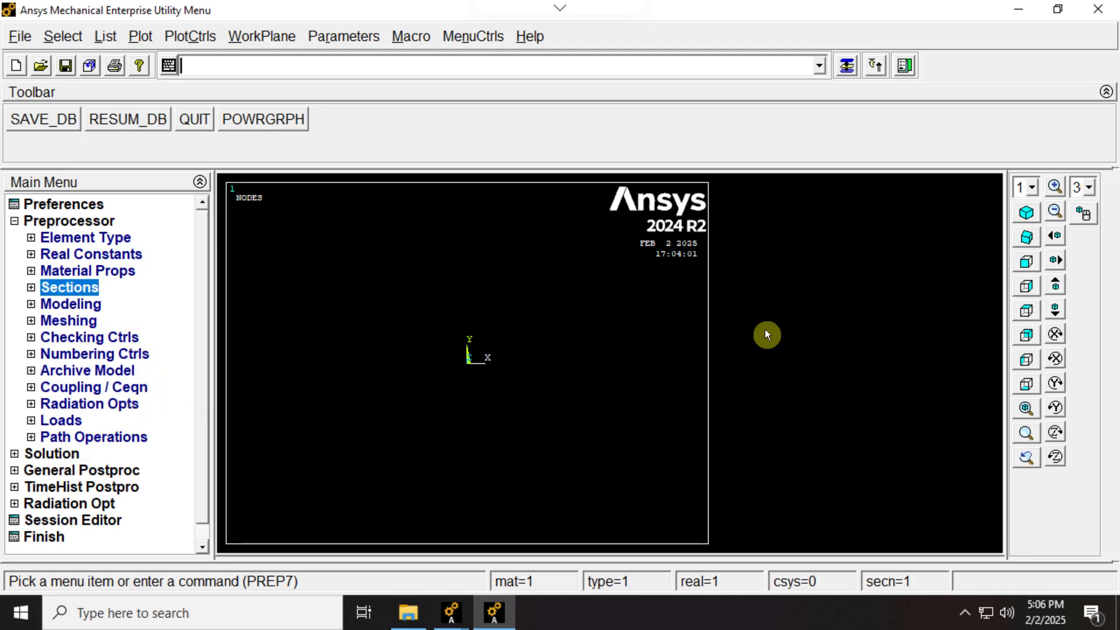
{"action": "left_click_drag", "start_coordinate": [1119, 182], "coordinate": [548, 125]}
{"action": "left_click", "coordinate": [899, 120]}
{"action": "left_click", "coordinate": [32, 305]}
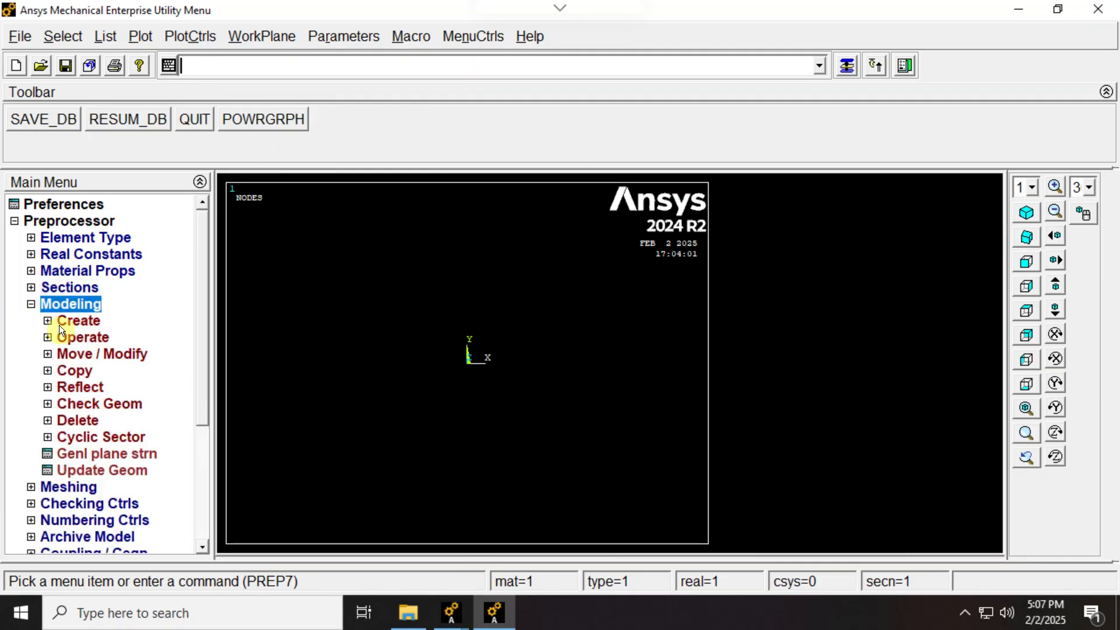
{"action": "left_click", "coordinate": [81, 321]}
{"action": "left_click", "coordinate": [97, 337]}
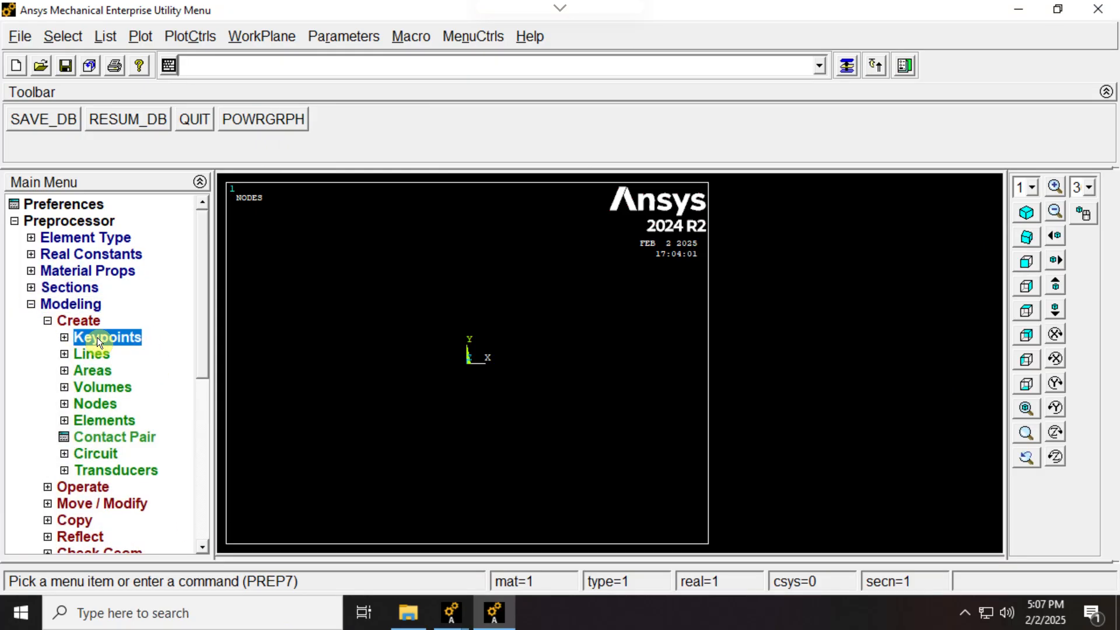
{"action": "left_click", "coordinate": [104, 371]}
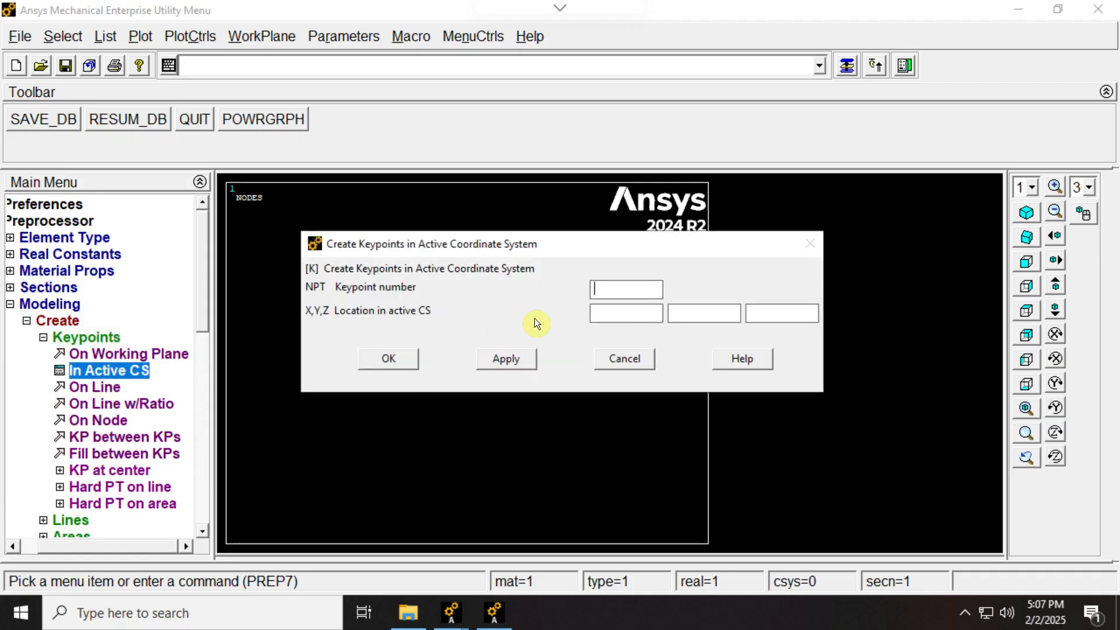
{"action": "key", "text": "Tab"}
{"action": "type", "text": "0"}
{"action": "key", "text": "Tab"}
{"action": "type", "text": "0"}
{"action": "key", "text": "Tab"}
{"action": "type", "text": "0"}
{"action": "left_click", "coordinate": [505, 359]}
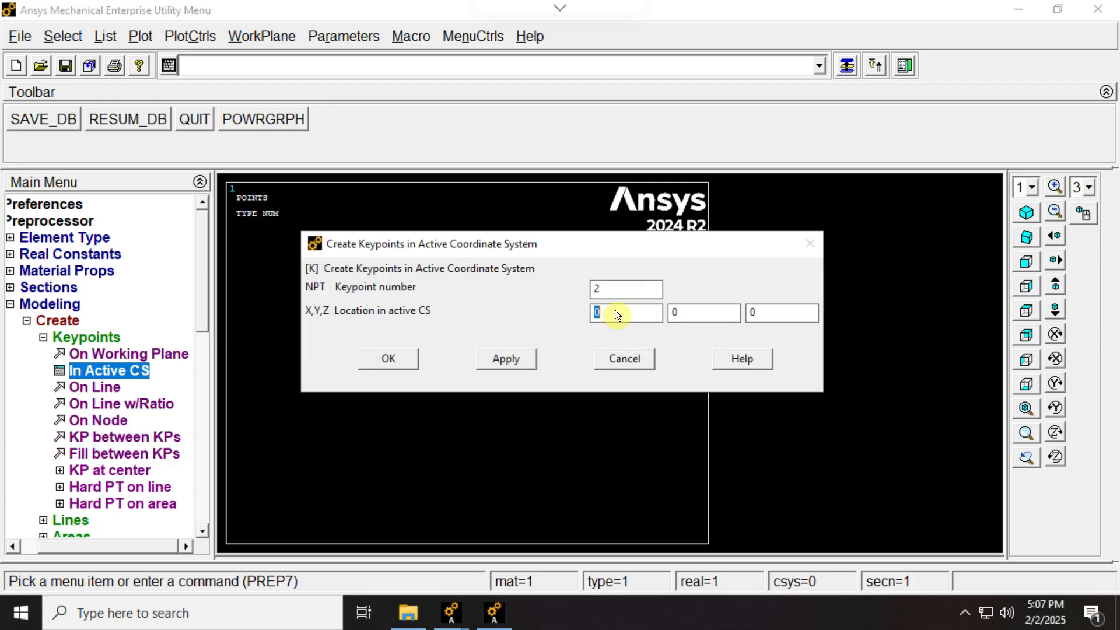
- Create keypoint 2 at X 24, Y 0, Z 0, and keypoint 3 farther along the X axis
{"action": "type", "text": "24"}
{"action": "left_click", "coordinate": [521, 358]}
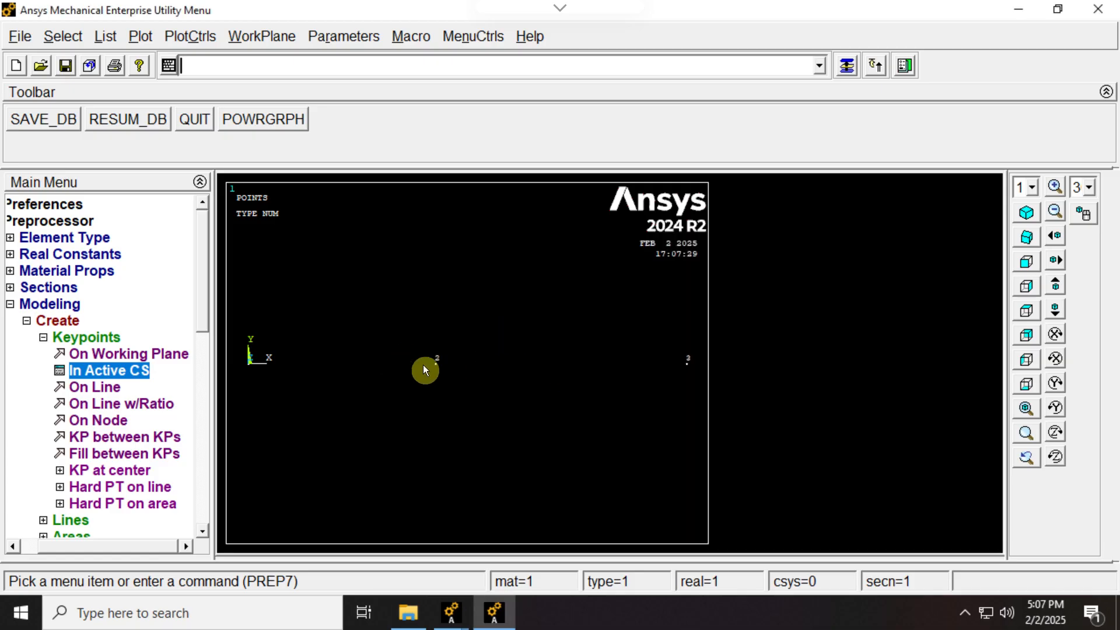
{"action": "left_click", "coordinate": [43, 338]}
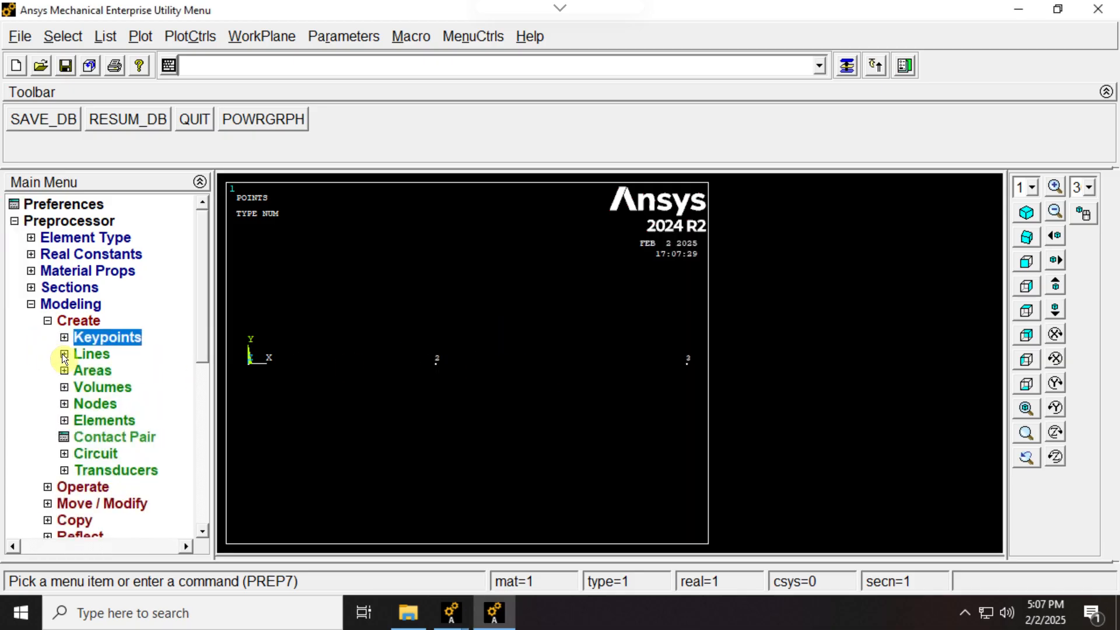
- Create two straight lines, one from keypoint 1 to keypoint 2 and one from keypoint 2 to keypoint 3
{"action": "left_click", "coordinate": [63, 354]}
{"action": "left_click", "coordinate": [80, 374]}
{"action": "left_click", "coordinate": [97, 389]}
{"action": "left_click", "coordinate": [281, 385]}
{"action": "left_click", "coordinate": [446, 390]}
{"action": "left_click", "coordinate": [633, 390]}
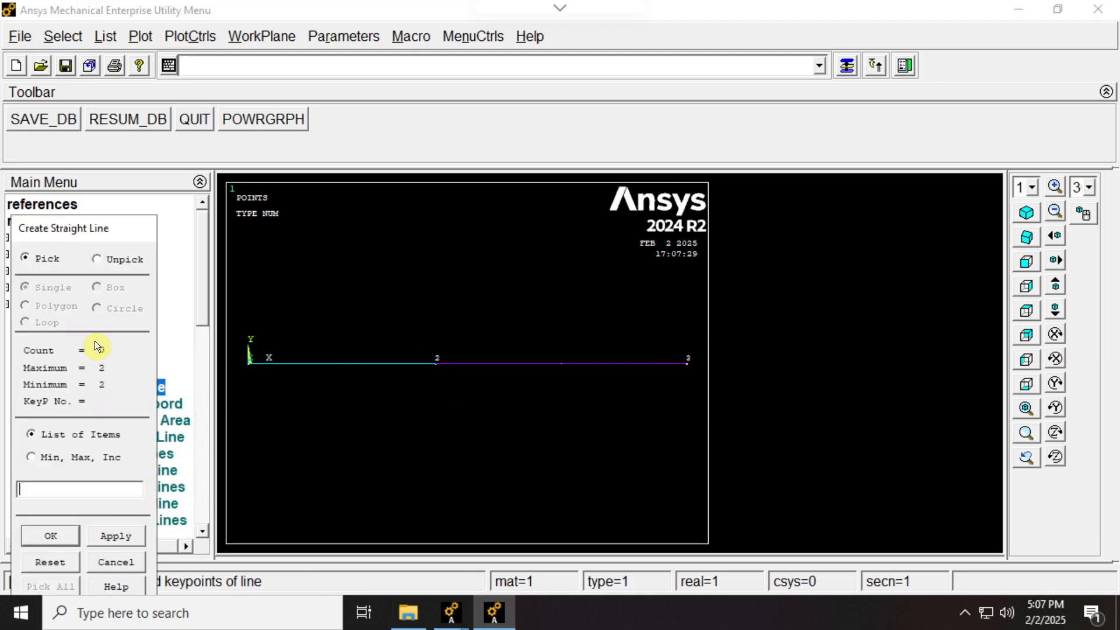
{"action": "left_click_drag", "start_coordinate": [101, 230], "coordinate": [478, 96]}
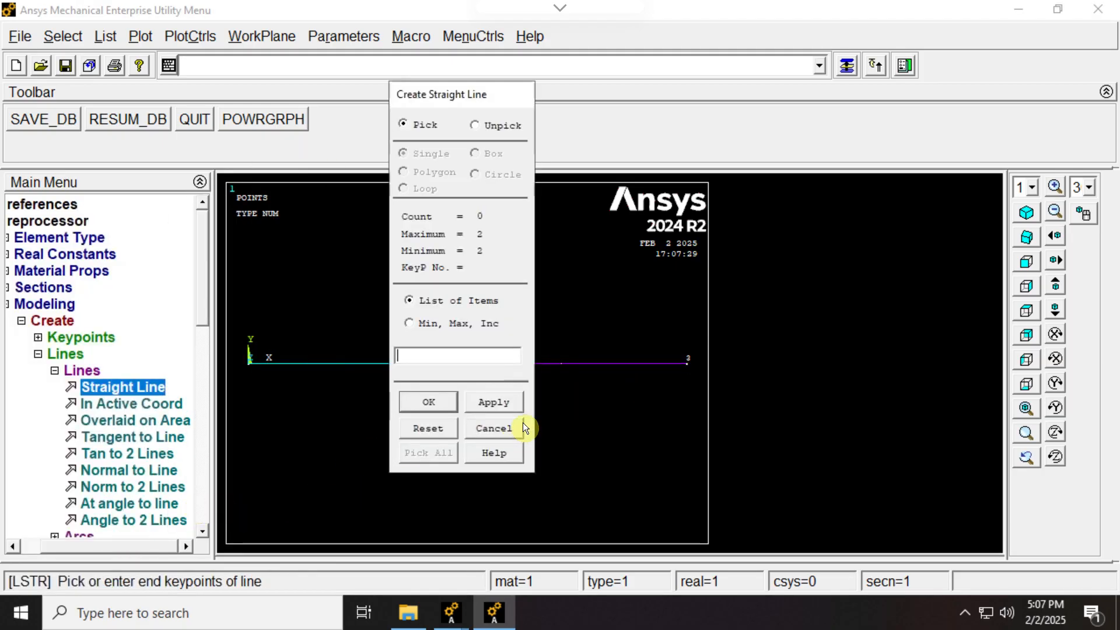
{"action": "left_click", "coordinate": [429, 402]}
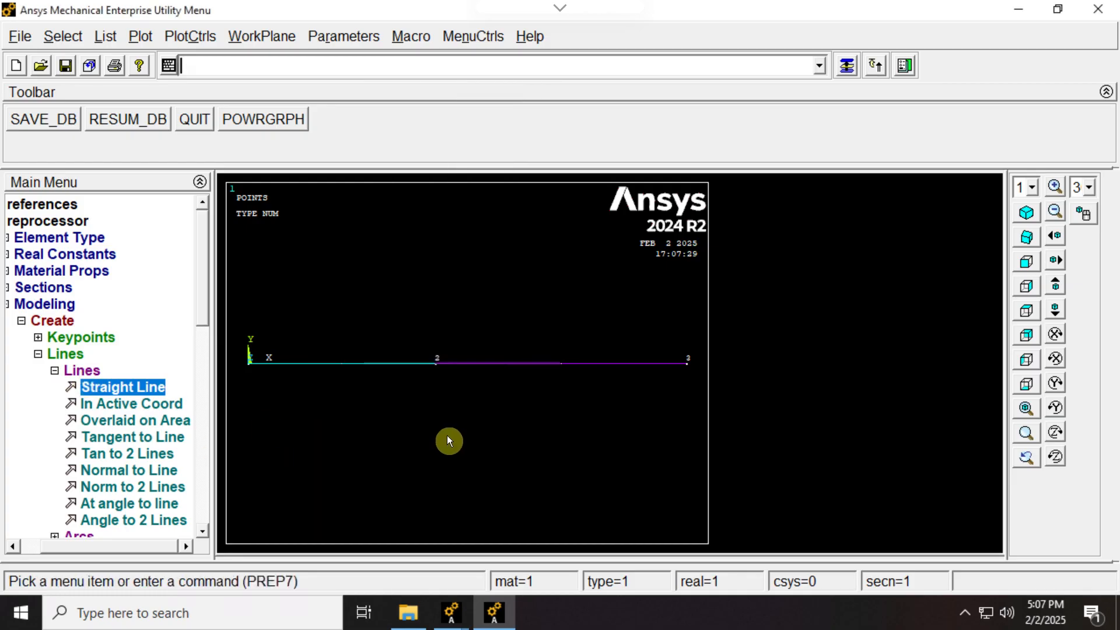
{"action": "left_click", "coordinate": [53, 370]}
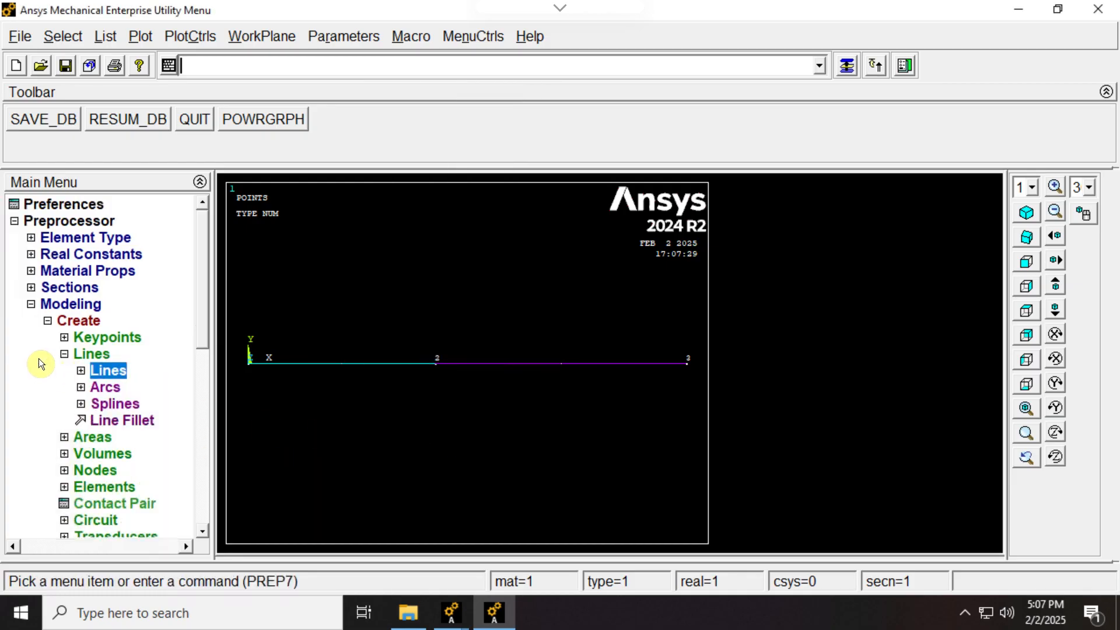
{"action": "left_click", "coordinate": [46, 322]}
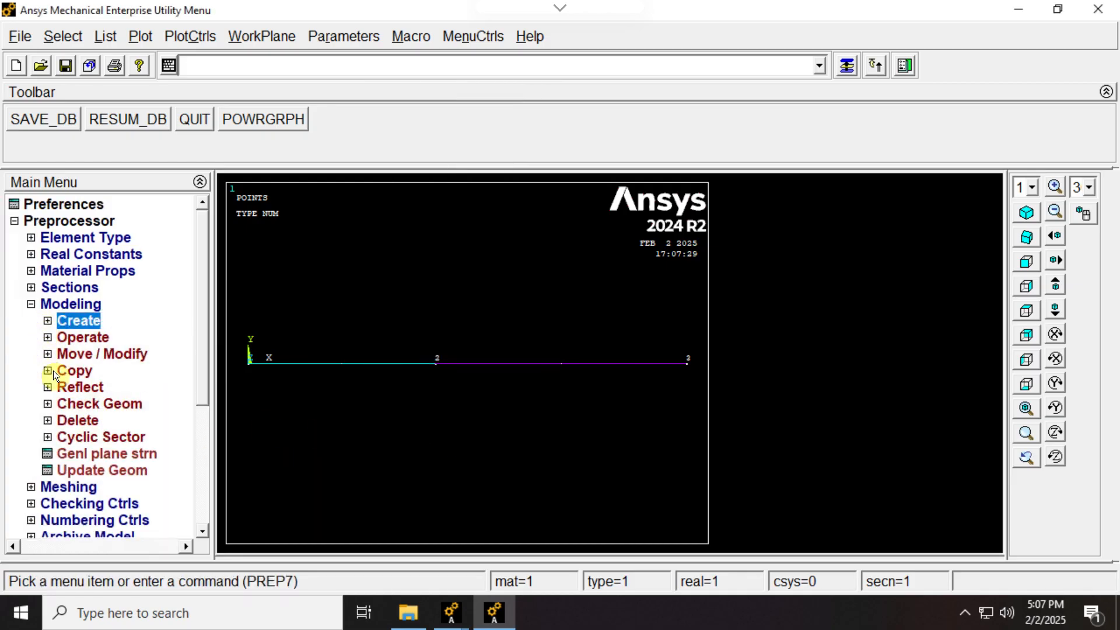
{"action": "left_click", "coordinate": [32, 302]}
- Assign material 1, element type 1 LINK180 and section 1 to the line between keypoints 1 and 2
{"action": "left_click", "coordinate": [36, 320]}
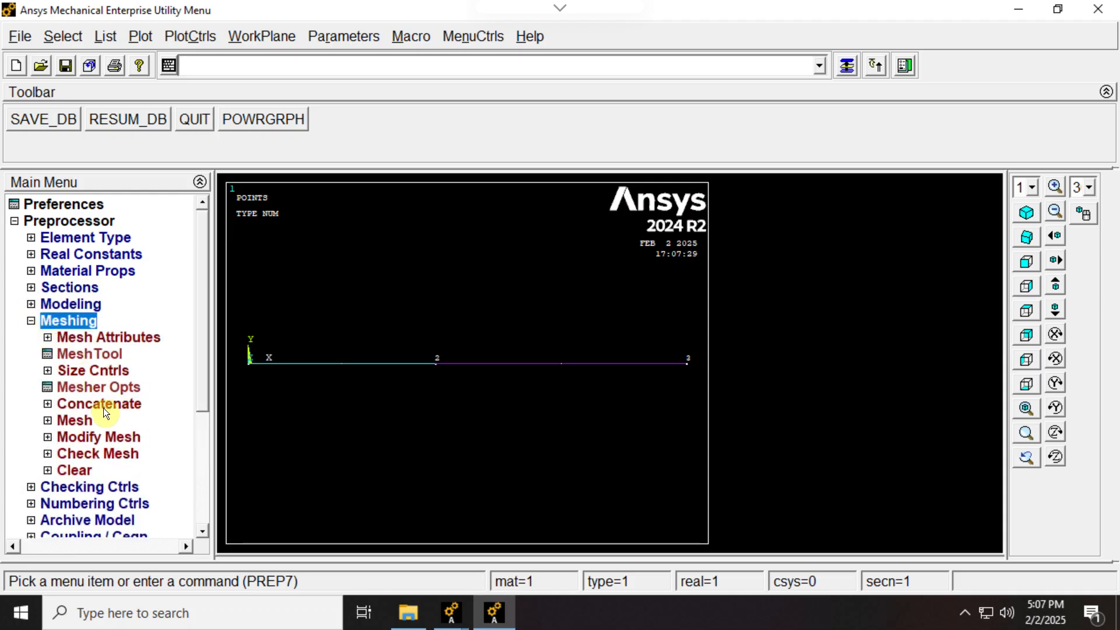
{"action": "left_click", "coordinate": [47, 337]}
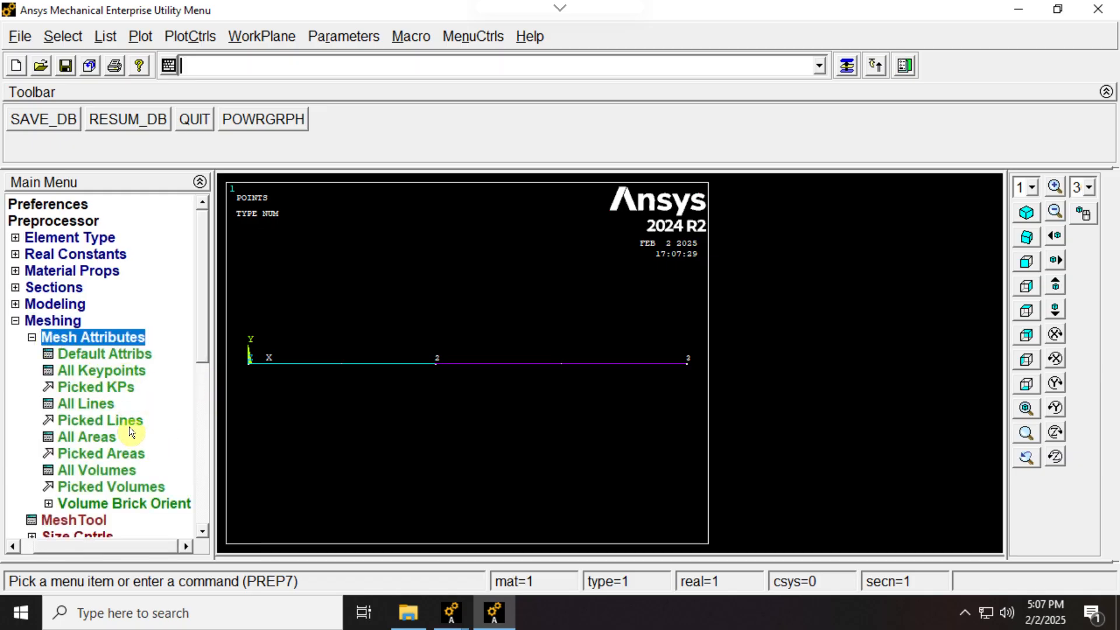
{"action": "left_click", "coordinate": [97, 421]}
{"action": "left_click", "coordinate": [320, 363]}
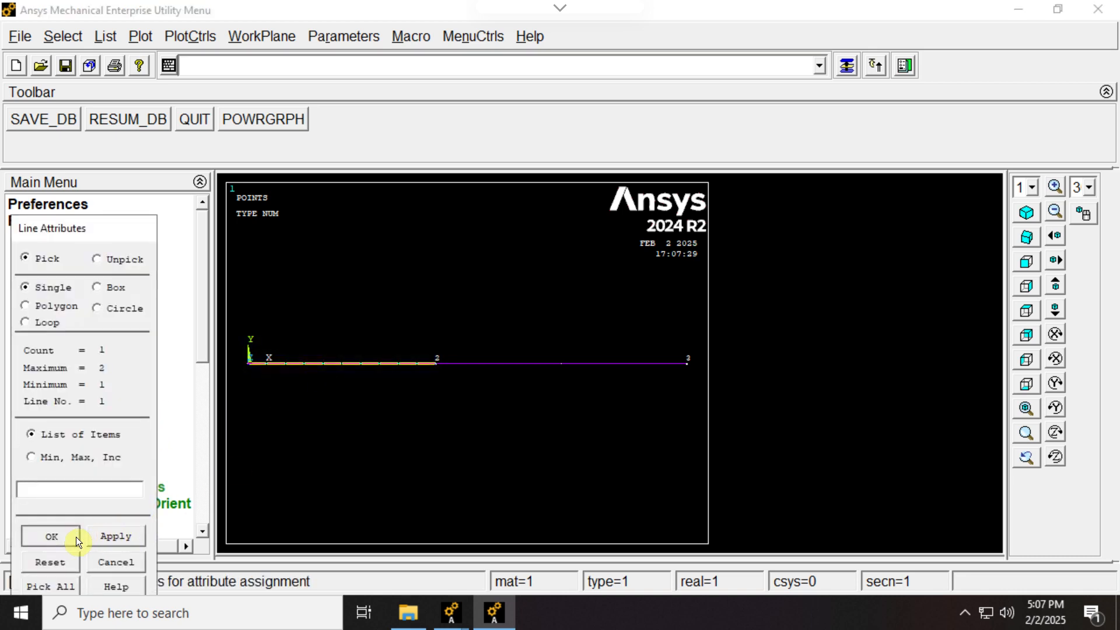
{"action": "left_click", "coordinate": [51, 536]}
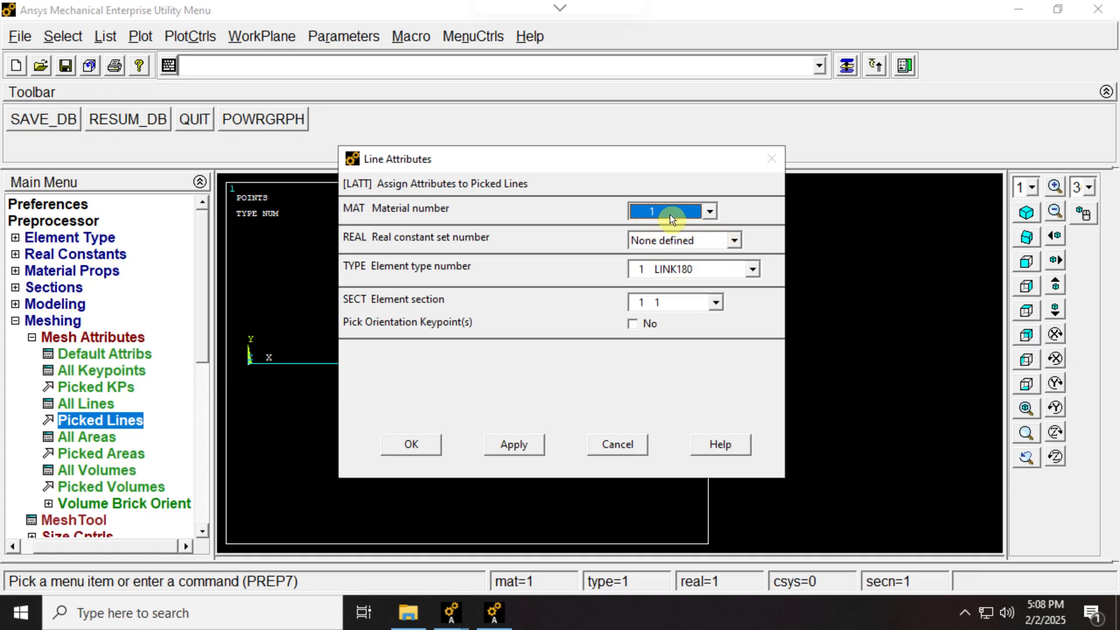
{"action": "left_click", "coordinate": [422, 446]}
- Assign material 2, element type 1 LINK180 and section 2 to the line between keypoints 2 and 3
{"action": "left_click", "coordinate": [143, 421]}
{"action": "left_click", "coordinate": [553, 362]}
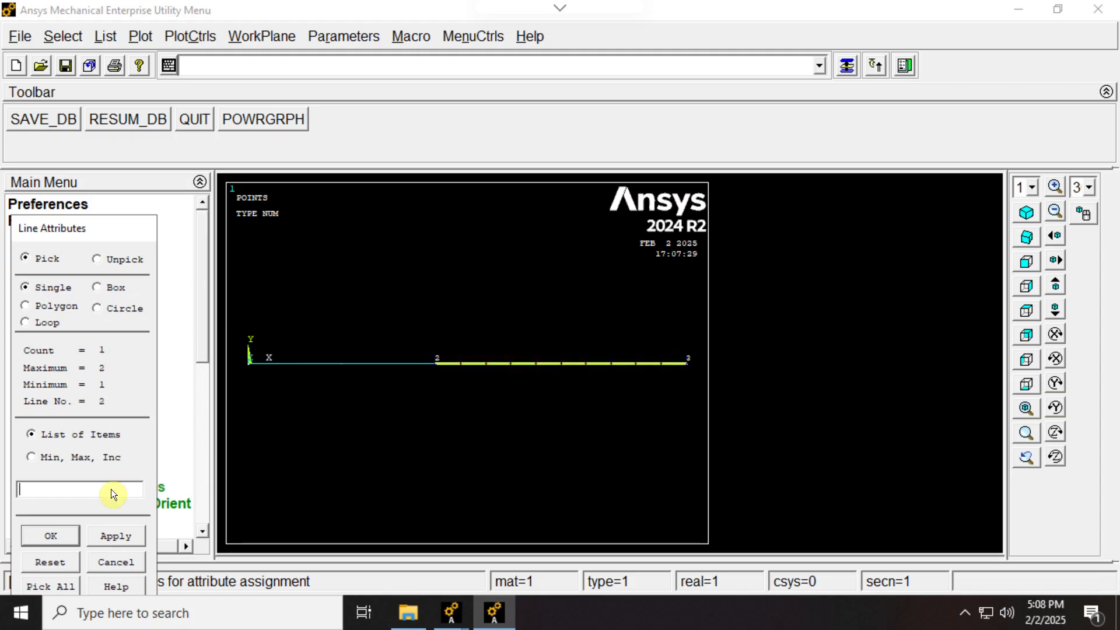
{"action": "left_click", "coordinate": [52, 535]}
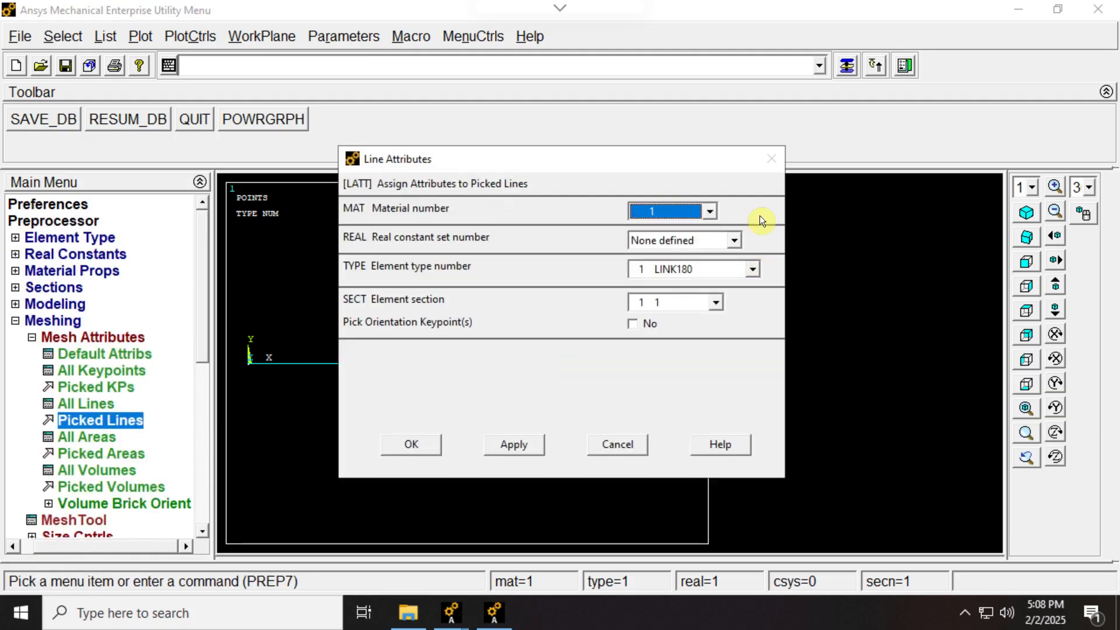
{"action": "left_click", "coordinate": [710, 212]}
{"action": "left_click", "coordinate": [642, 240]}
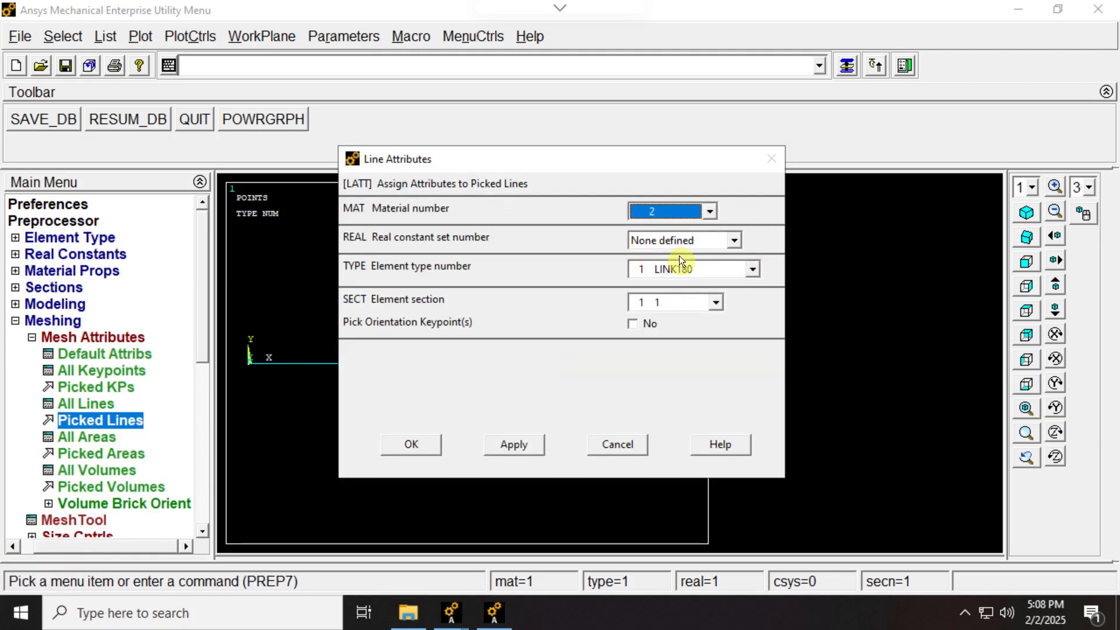
{"action": "left_click", "coordinate": [705, 303]}
{"action": "left_click", "coordinate": [644, 335]}
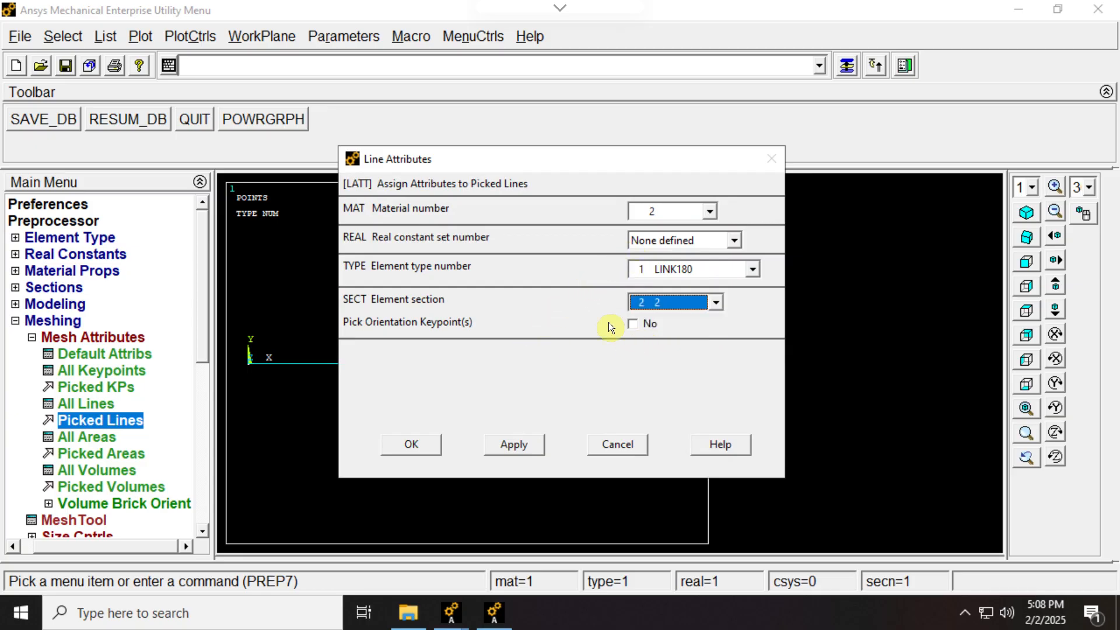
{"action": "left_click", "coordinate": [429, 447]}
{"action": "left_click", "coordinate": [31, 338]}
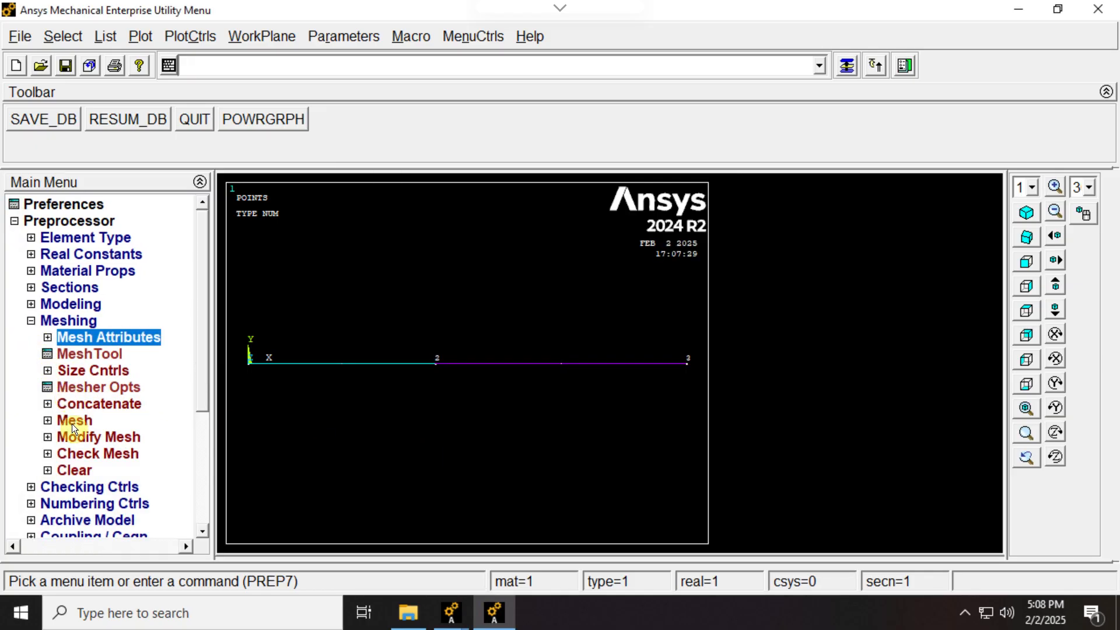
- Set the number of element divisions to 1 on all lines
{"action": "left_click", "coordinate": [48, 420]}
{"action": "left_click_drag", "start_coordinate": [199, 331], "coordinate": [197, 365]}
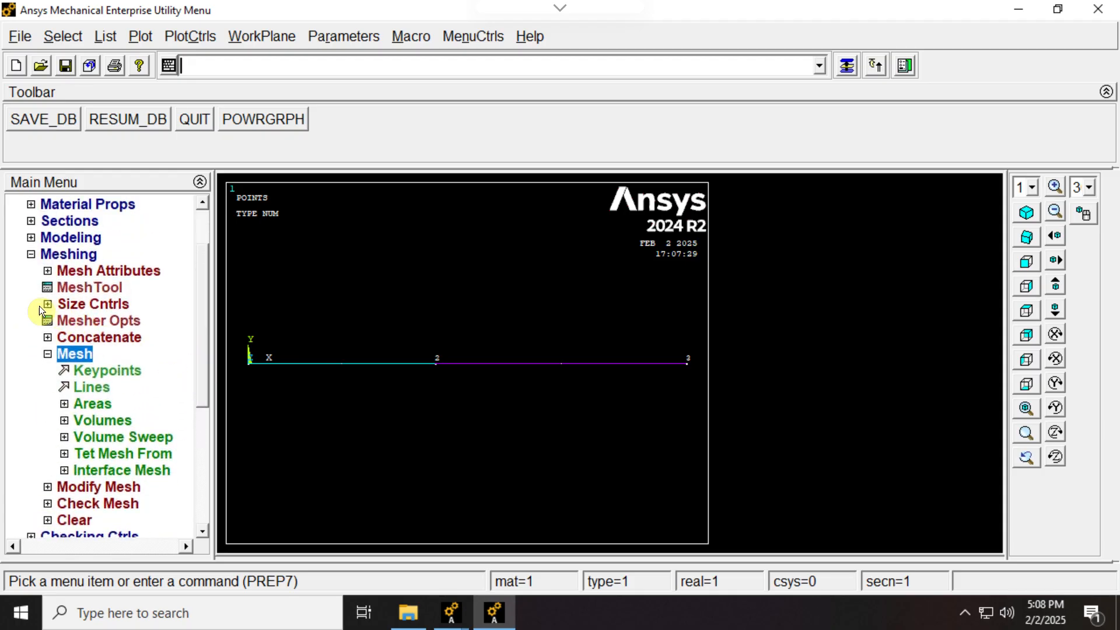
{"action": "left_click", "coordinate": [47, 306]}
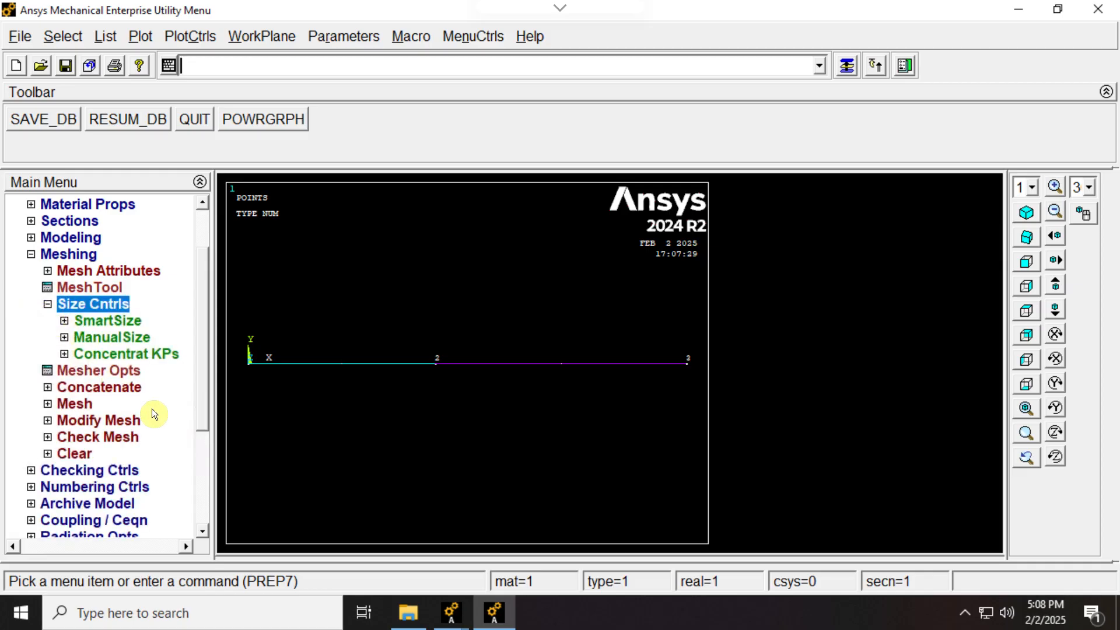
{"action": "left_click", "coordinate": [63, 338]}
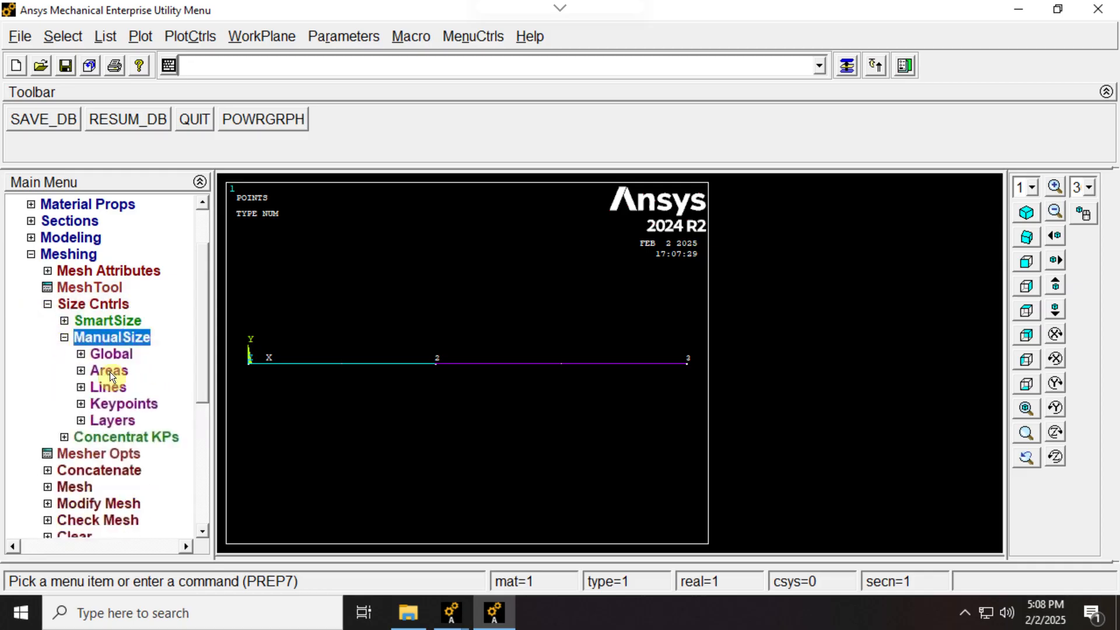
{"action": "left_click", "coordinate": [81, 387]}
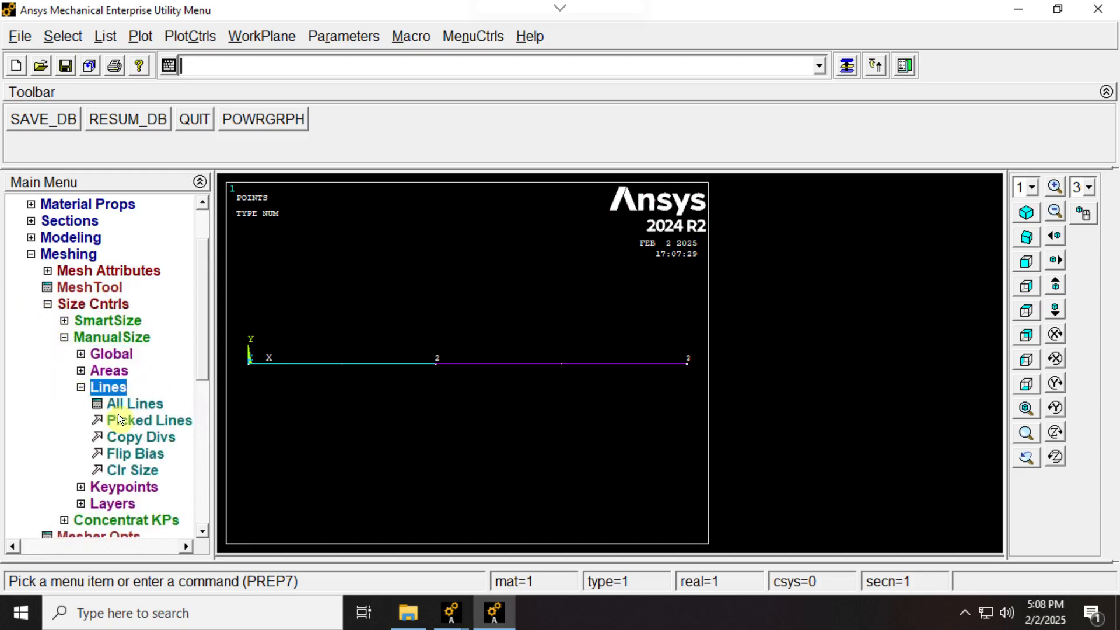
{"action": "left_click", "coordinate": [129, 403]}
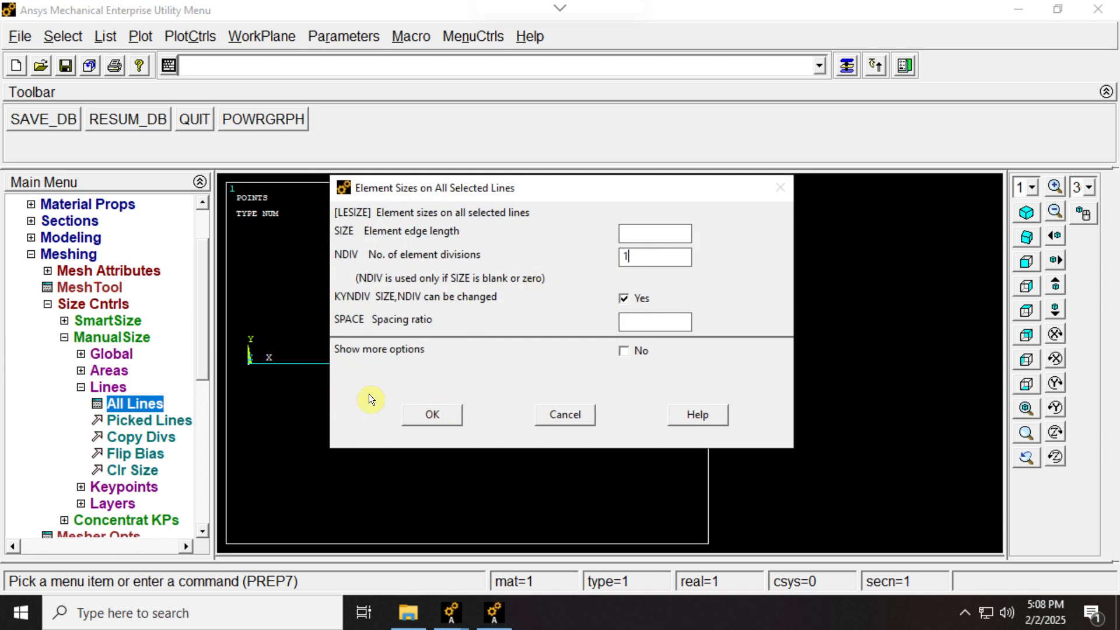
{"action": "left_click", "coordinate": [415, 409]}
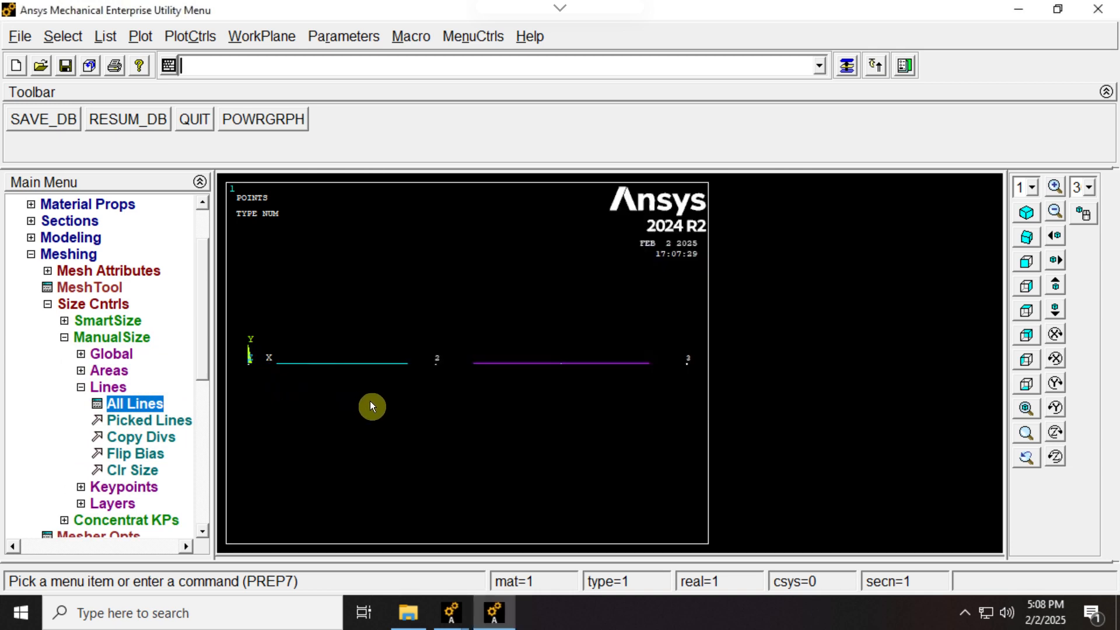
- Mesh both lines with the assigned attributes and divisions
{"action": "left_click", "coordinate": [64, 337]}
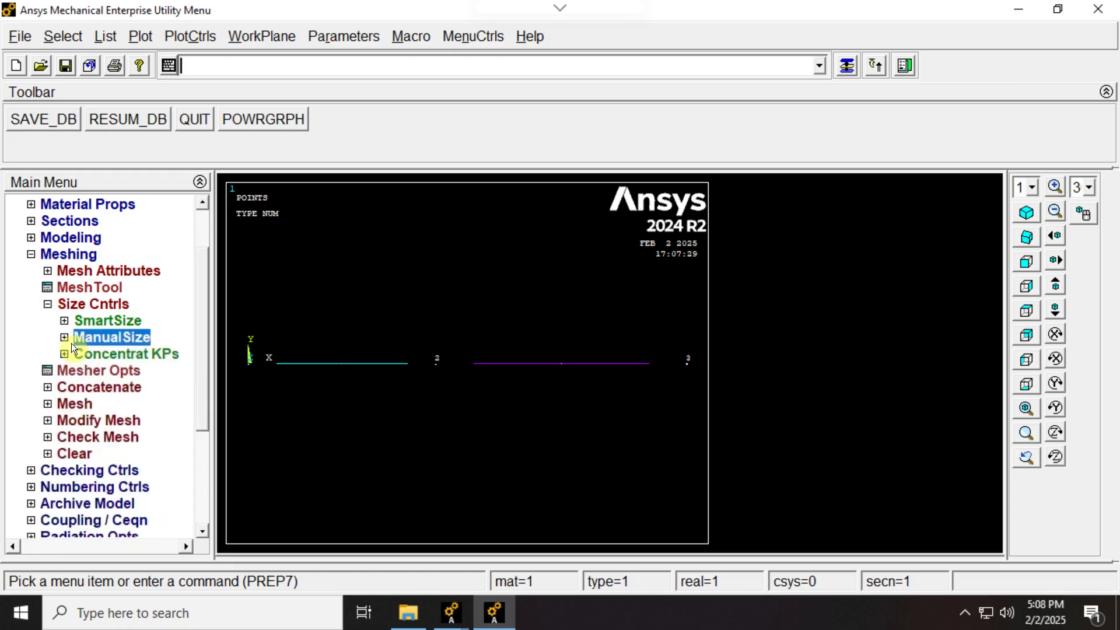
{"action": "left_click", "coordinate": [51, 404]}
{"action": "left_click", "coordinate": [89, 387]}
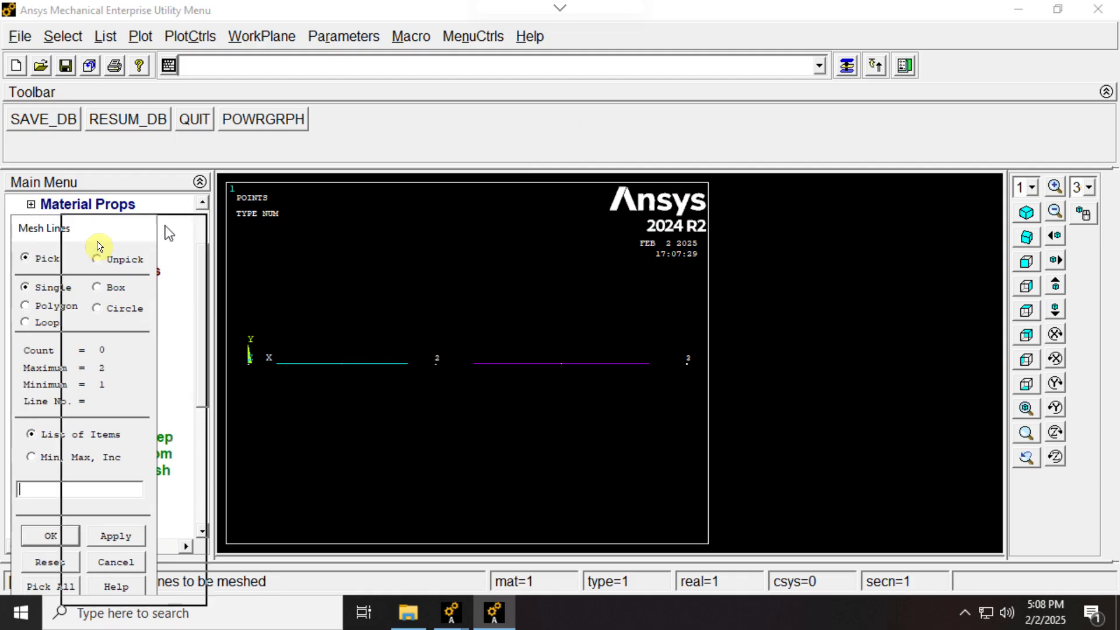
{"action": "left_click", "coordinate": [551, 463]}
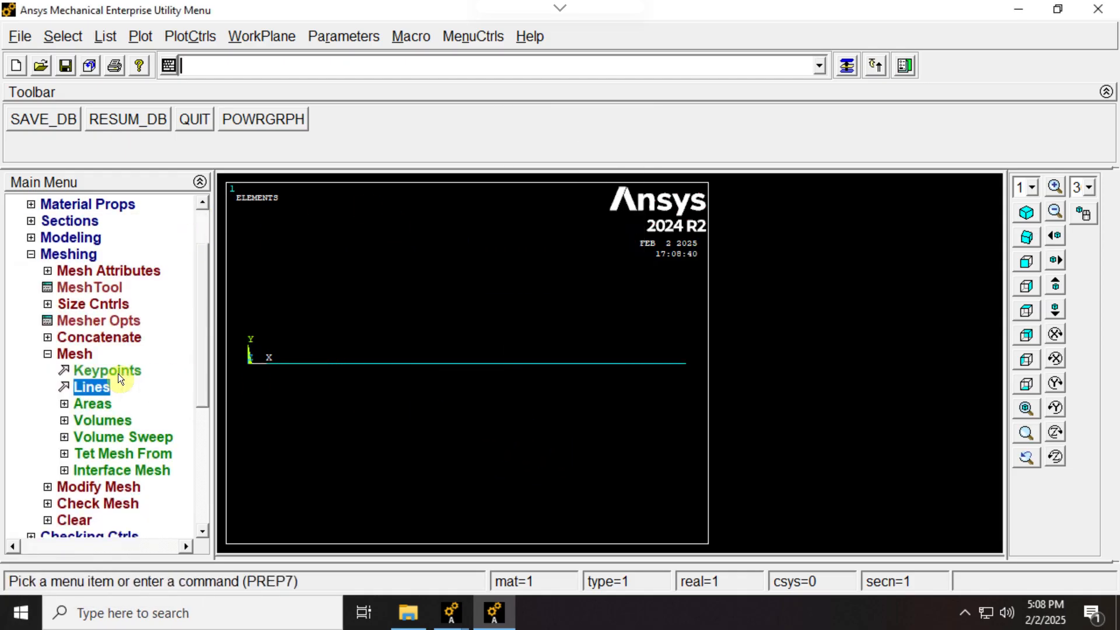
{"action": "left_click", "coordinate": [46, 354]}
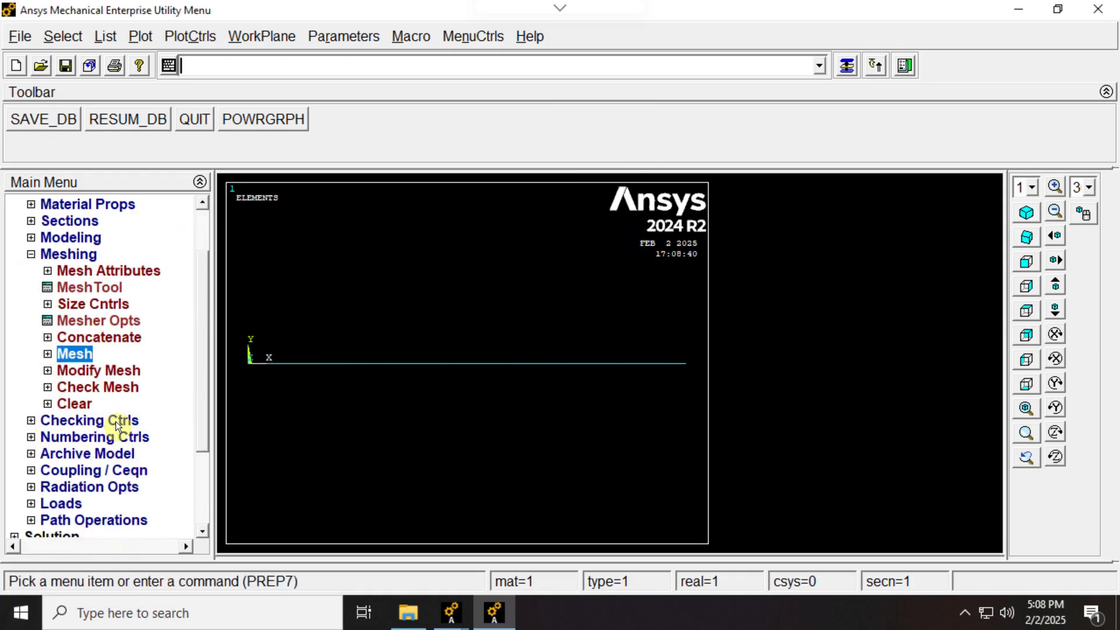
- Define a new analysis of type Static
{"action": "left_click_drag", "start_coordinate": [198, 406], "coordinate": [196, 461]}
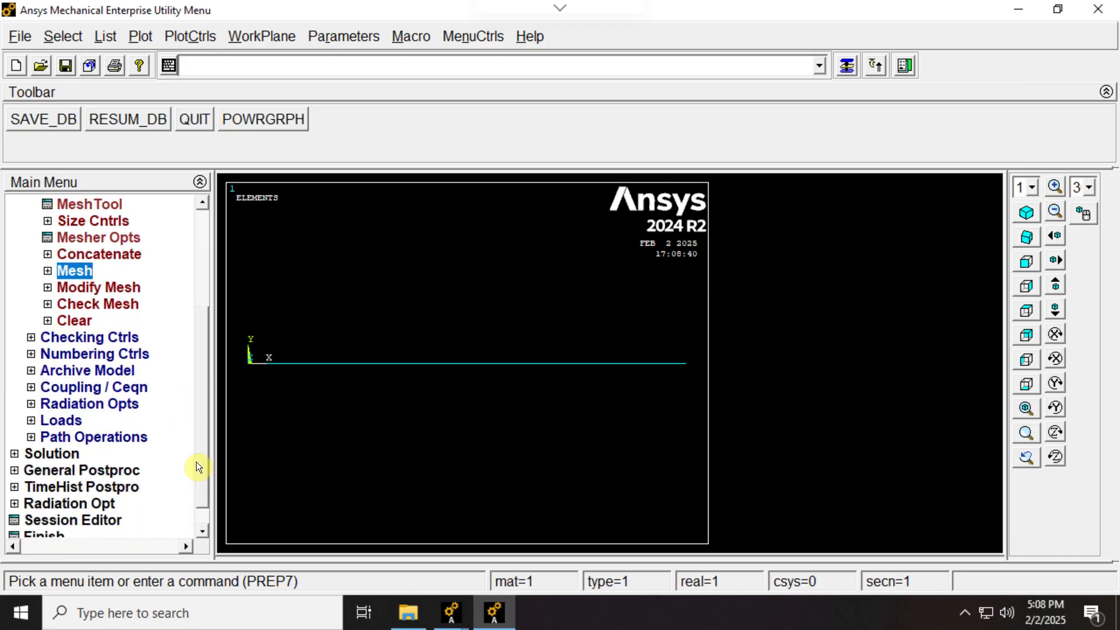
{"action": "left_click", "coordinate": [32, 420]}
{"action": "left_click", "coordinate": [48, 404]}
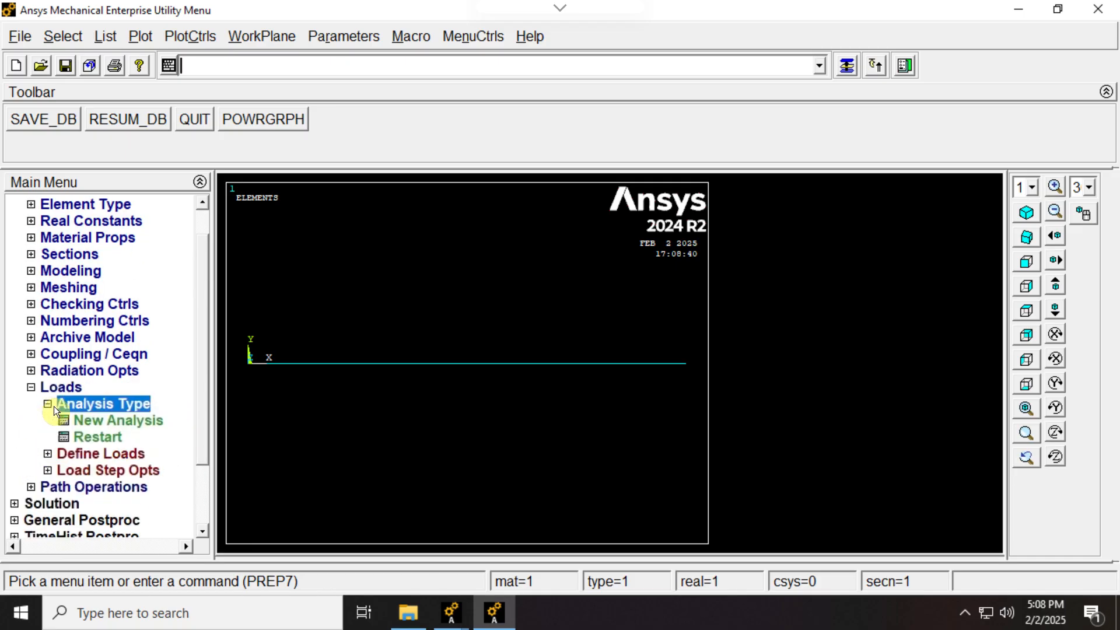
{"action": "left_click", "coordinate": [169, 417]}
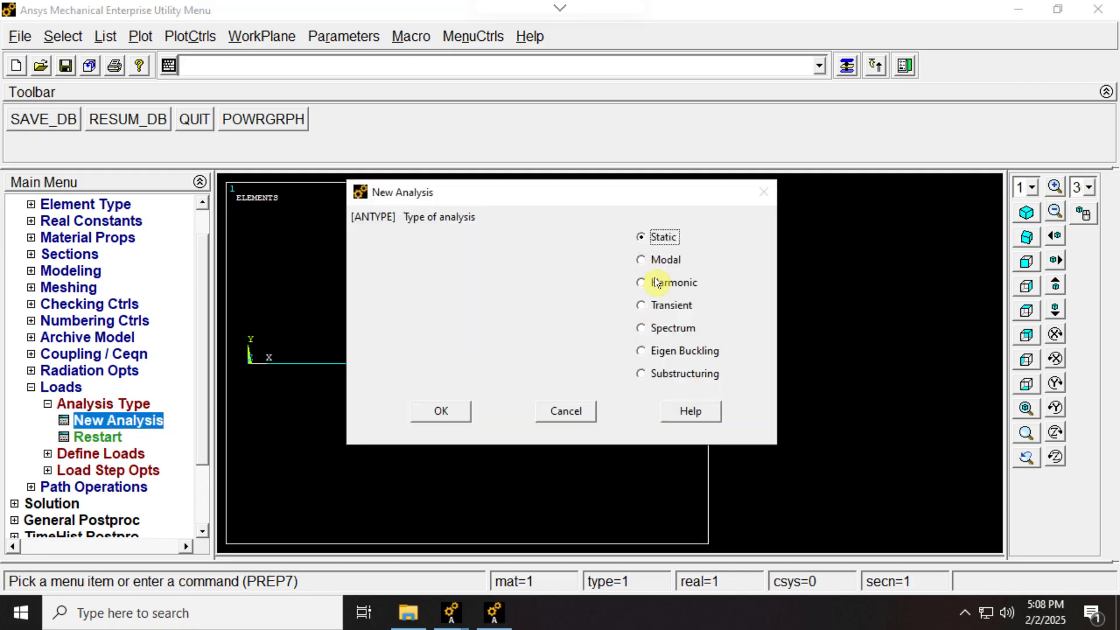
{"action": "left_click", "coordinate": [432, 411]}
{"action": "left_click", "coordinate": [48, 404]}
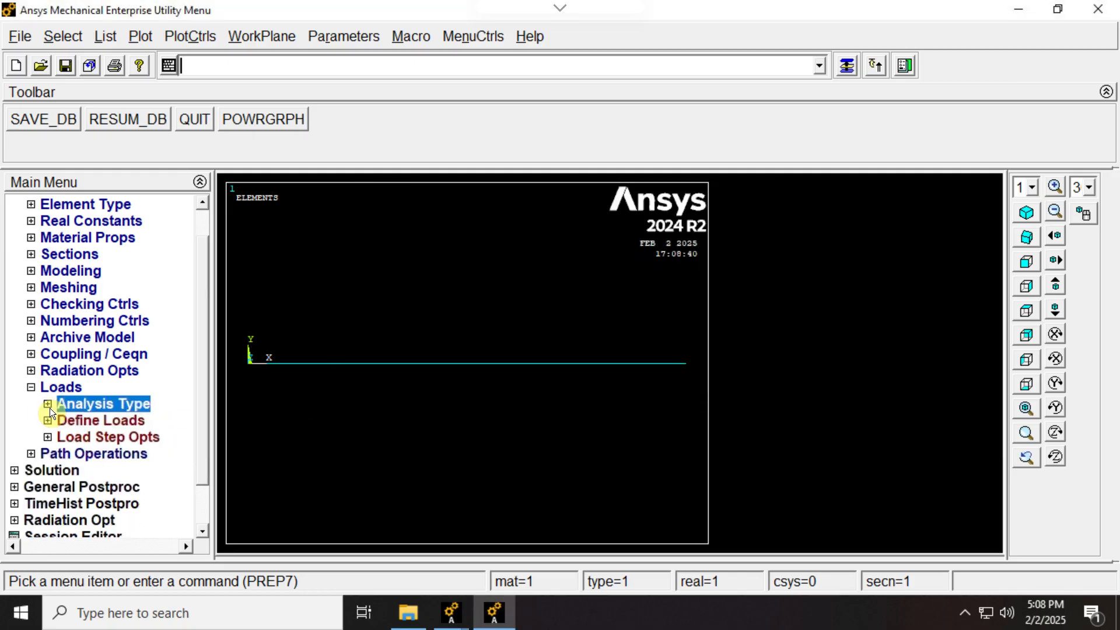
- Define a uniform temperature load of 70 on the model
{"action": "left_click", "coordinate": [48, 420]}
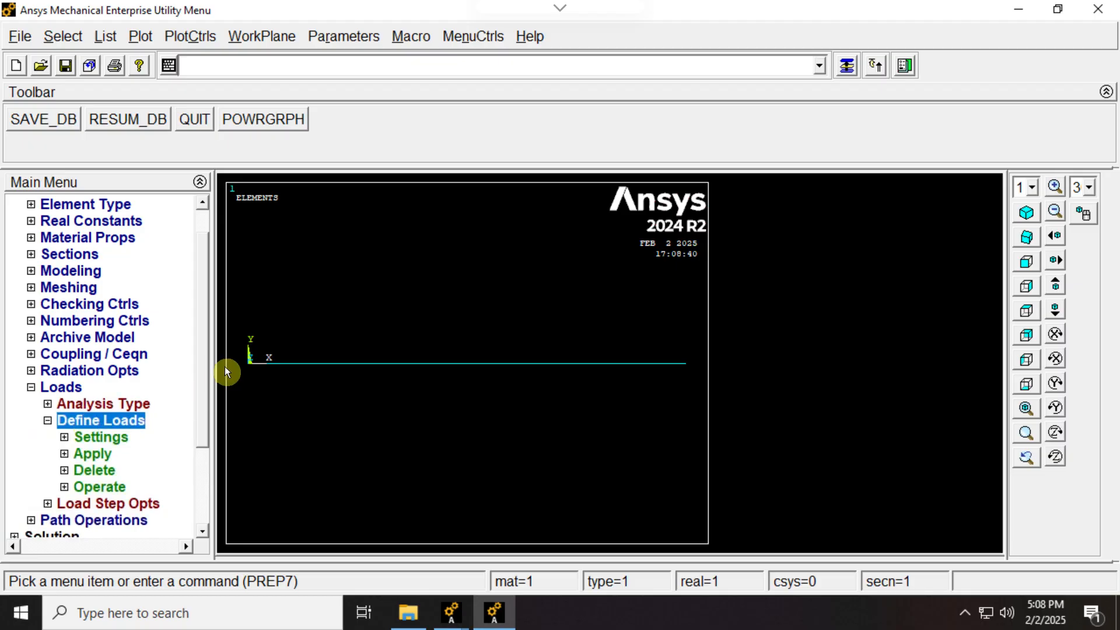
{"action": "left_click_drag", "start_coordinate": [202, 377], "coordinate": [206, 457]}
{"action": "left_click", "coordinate": [63, 320]}
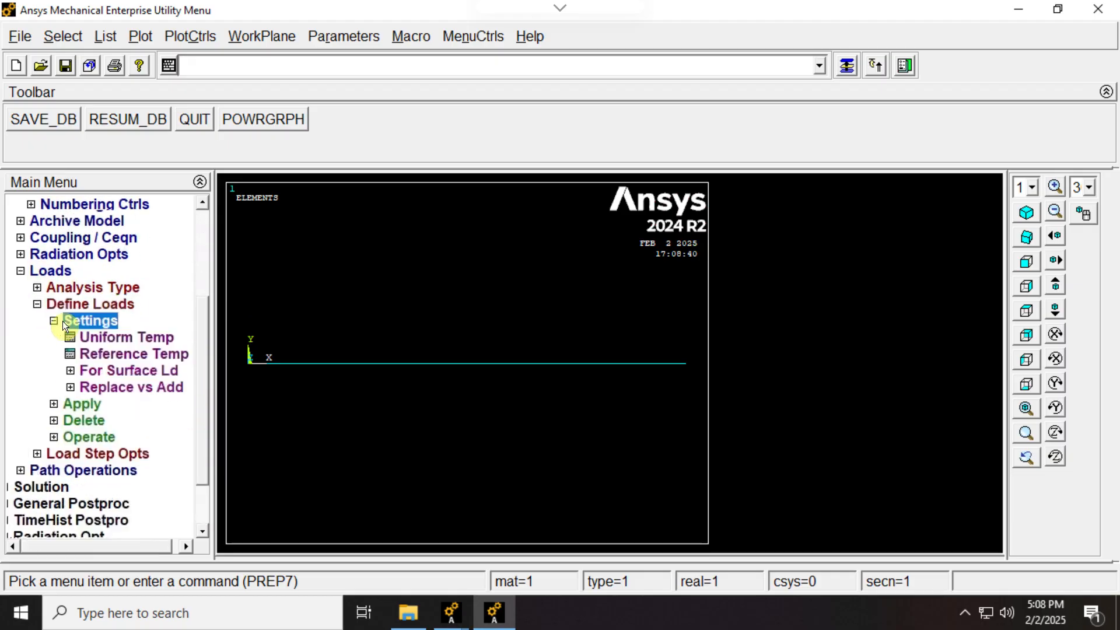
{"action": "left_click", "coordinate": [115, 341]}
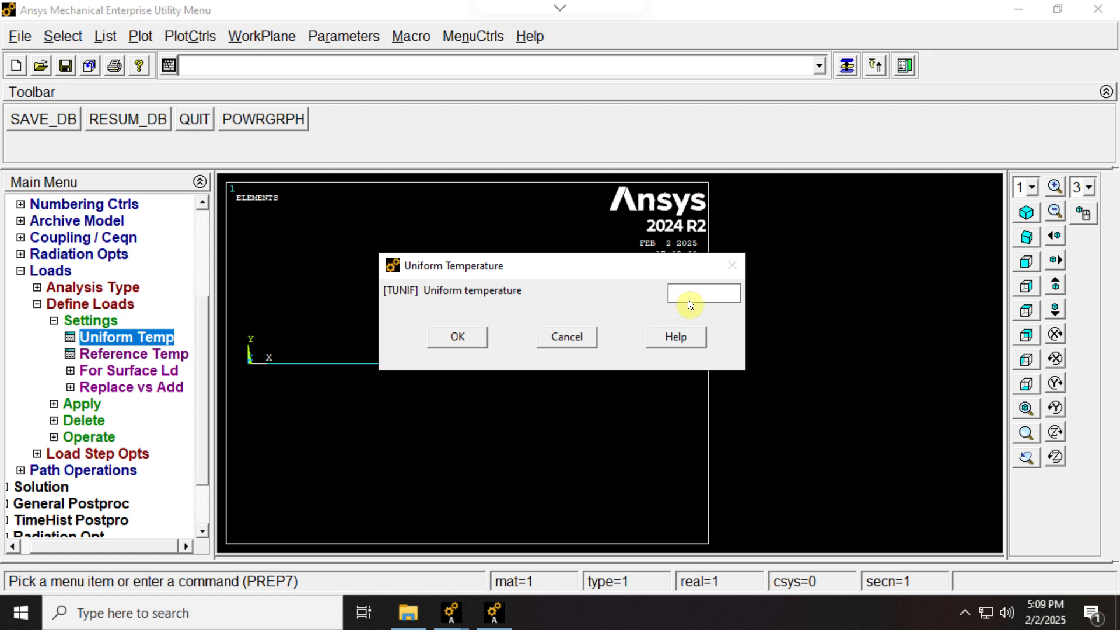
{"action": "type", "text": "70"}
{"action": "left_click", "coordinate": [467, 339]}
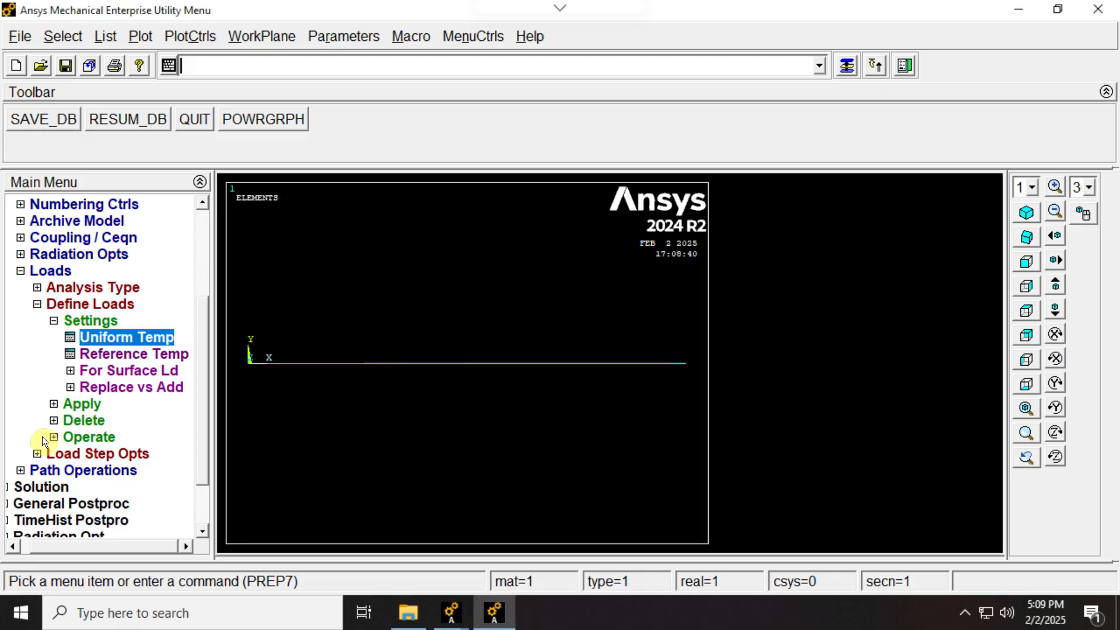
- Constrain all DOF with a constant displacement of 0 at the keypoint on the bar's left end
{"action": "left_click", "coordinate": [54, 403]}
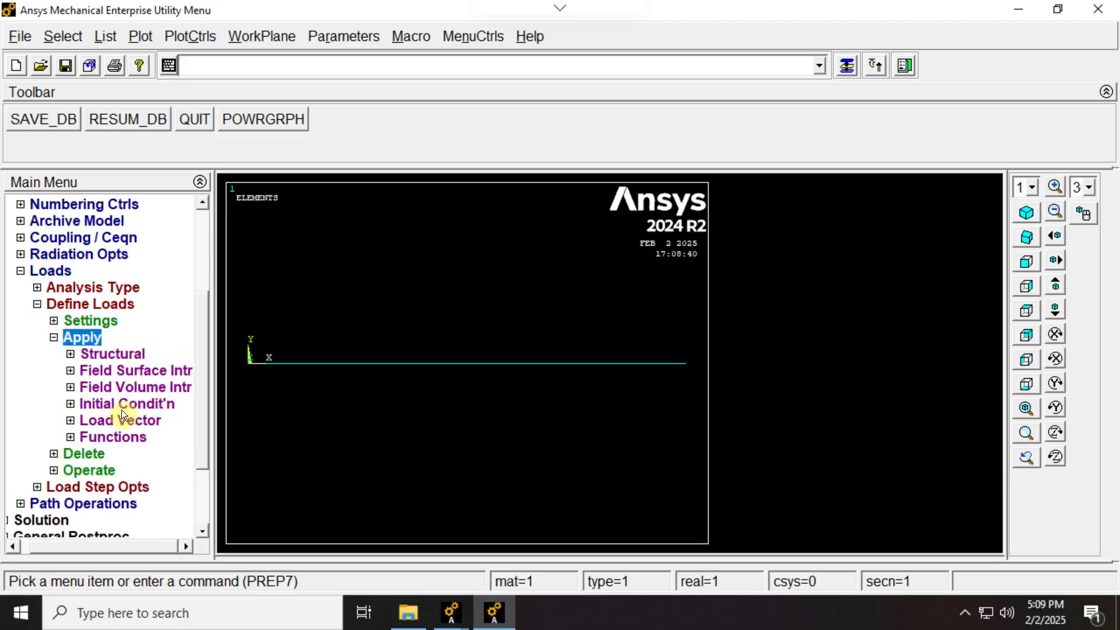
{"action": "left_click", "coordinate": [74, 356]}
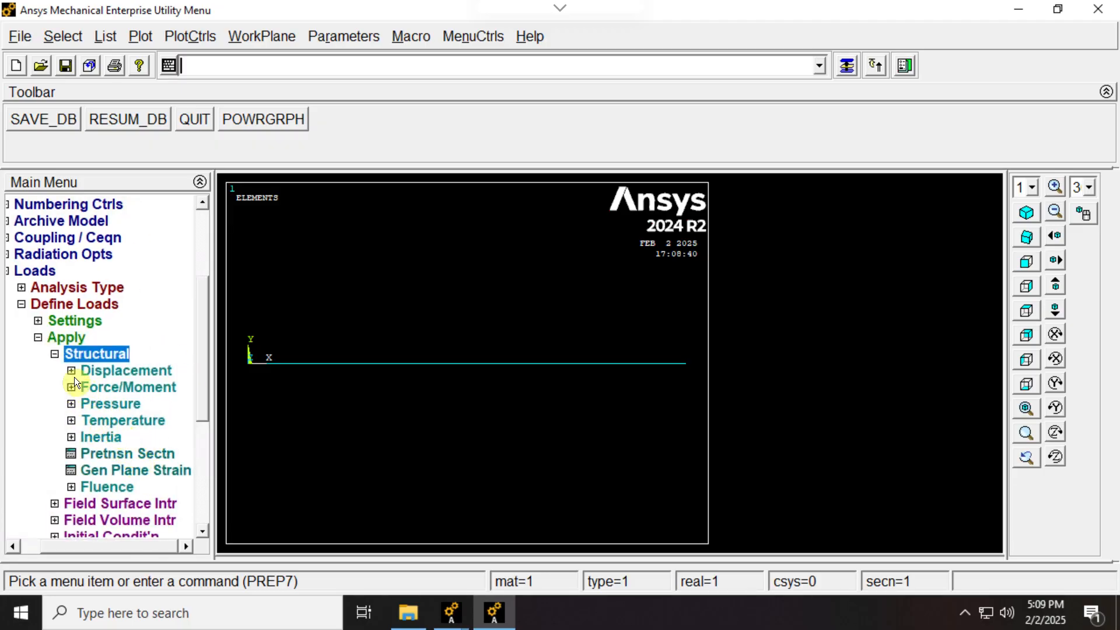
{"action": "left_click", "coordinate": [123, 371]}
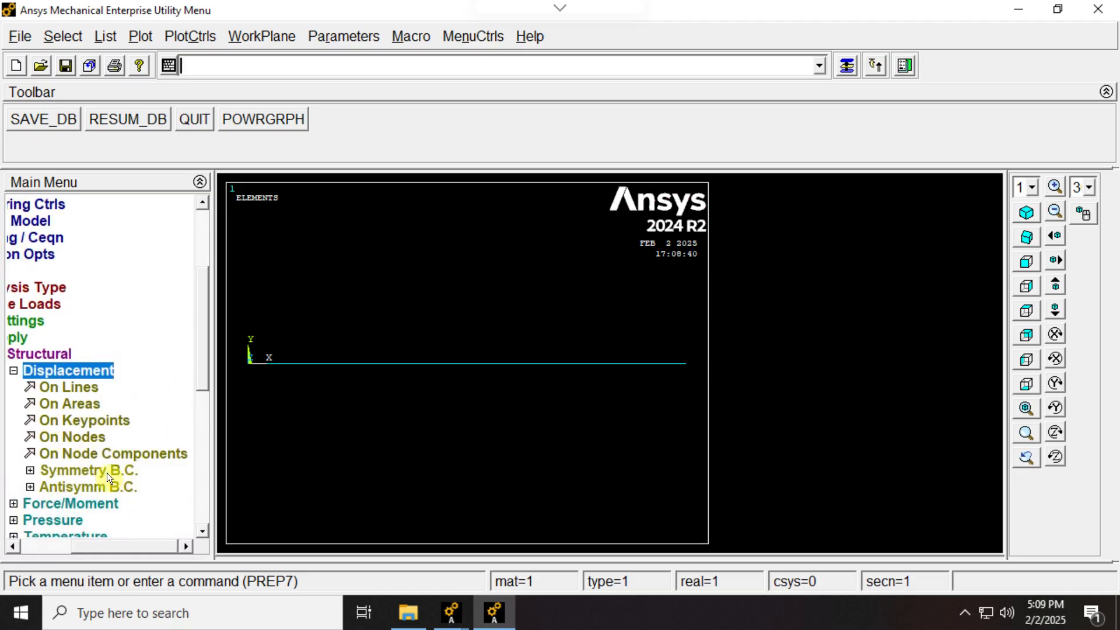
{"action": "left_click", "coordinate": [76, 421]}
{"action": "left_click", "coordinate": [256, 409]}
{"action": "left_click", "coordinate": [65, 539]}
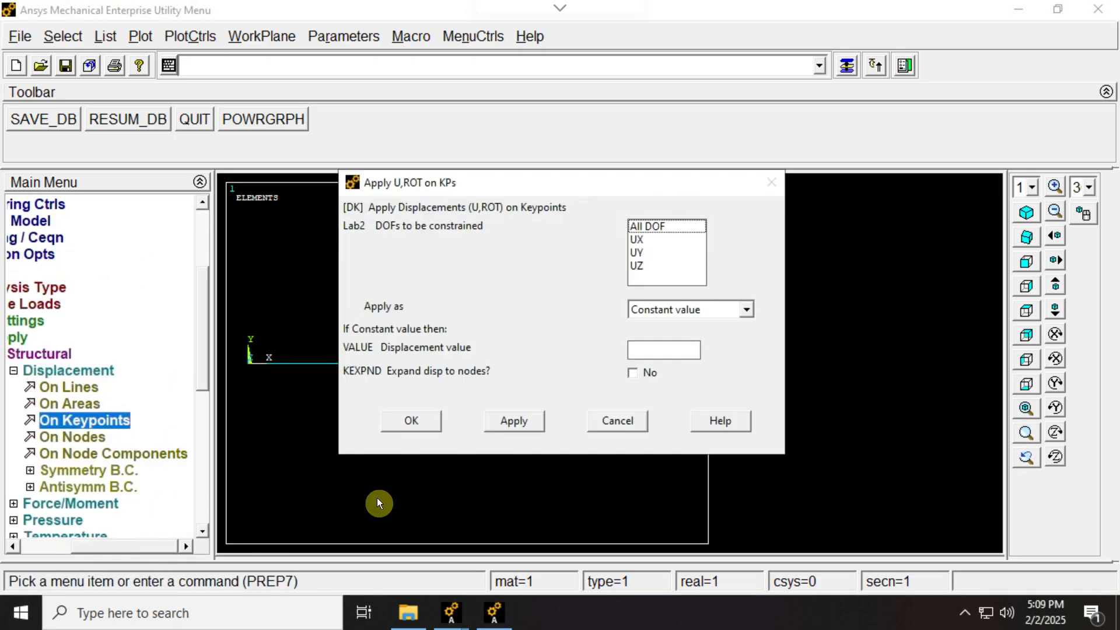
{"action": "left_click", "coordinate": [668, 229]}
{"action": "left_click", "coordinate": [663, 349]}
{"action": "type", "text": "0"}
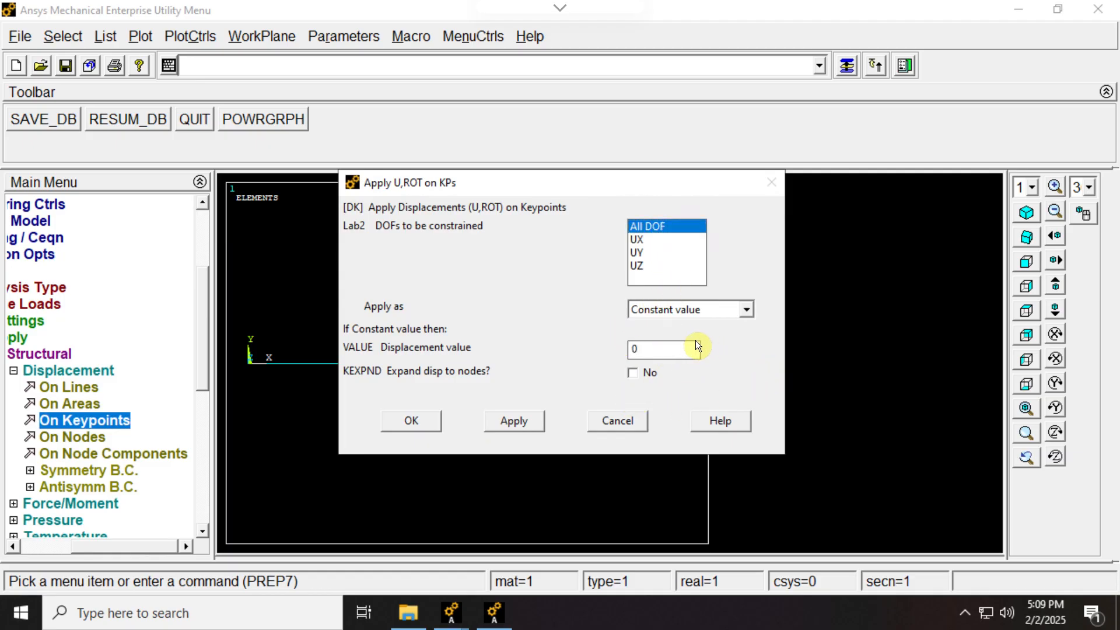
{"action": "left_click", "coordinate": [515, 421]}
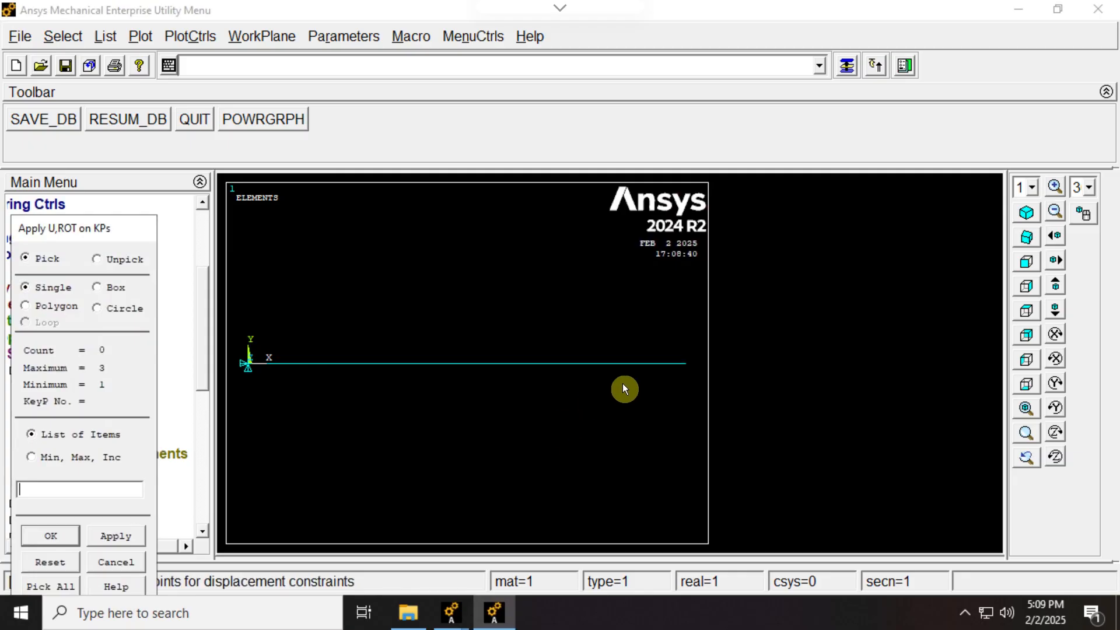
- Constrain all DOF with displacement 0 at keypoint 3 on the bar's right end
{"action": "left_click", "coordinate": [693, 369]}
{"action": "left_click_drag", "start_coordinate": [131, 233], "coordinate": [554, 152]}
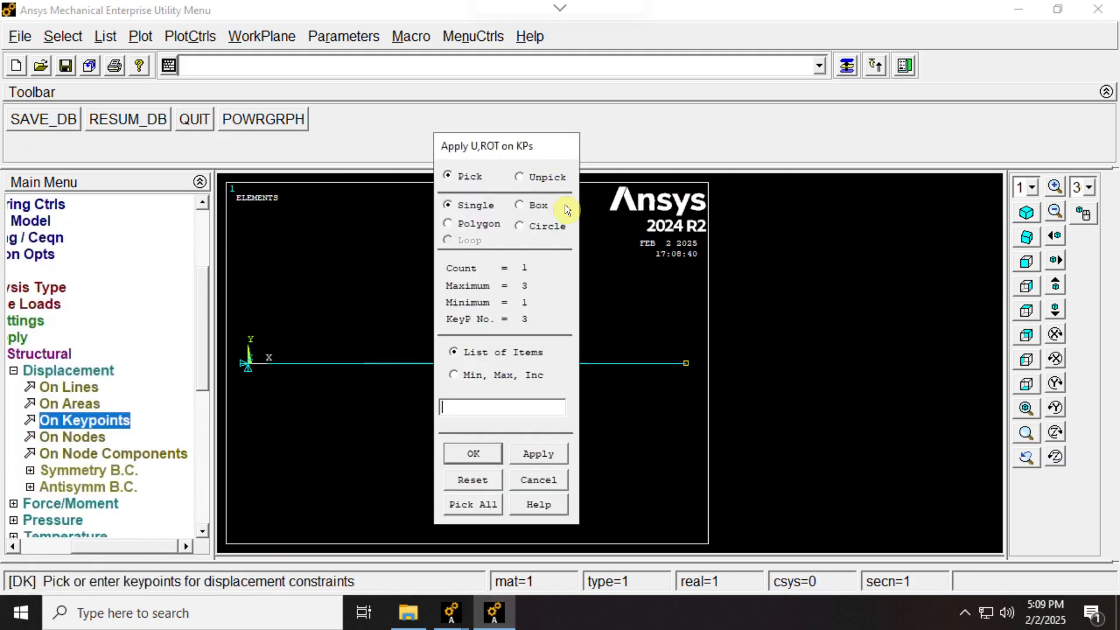
{"action": "left_click", "coordinate": [481, 454]}
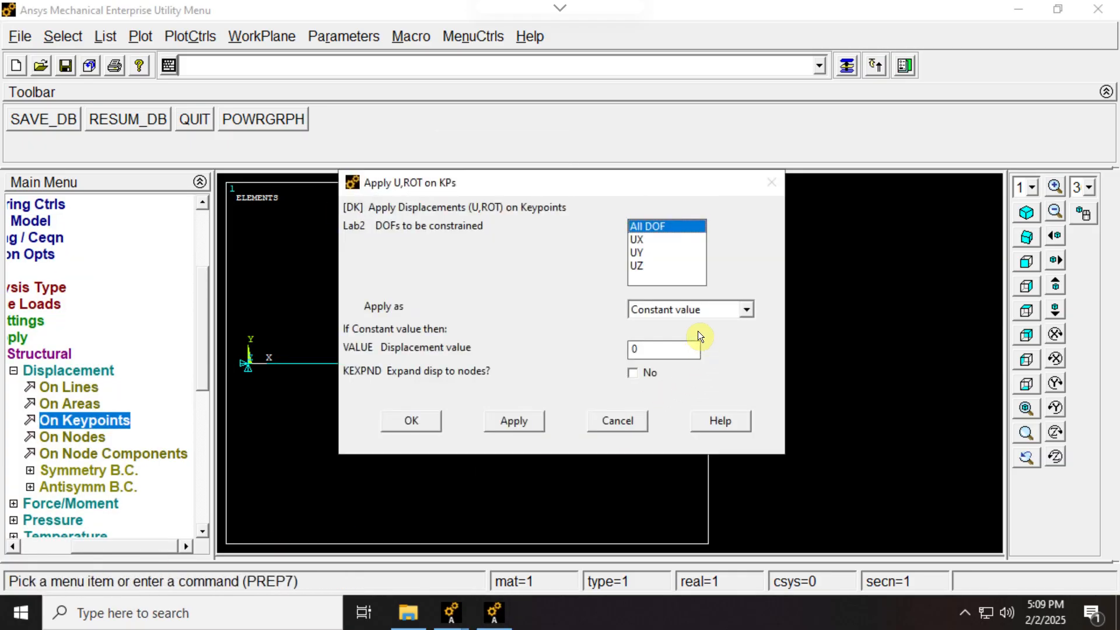
{"action": "left_click", "coordinate": [433, 422]}
{"action": "left_click", "coordinate": [17, 371]}
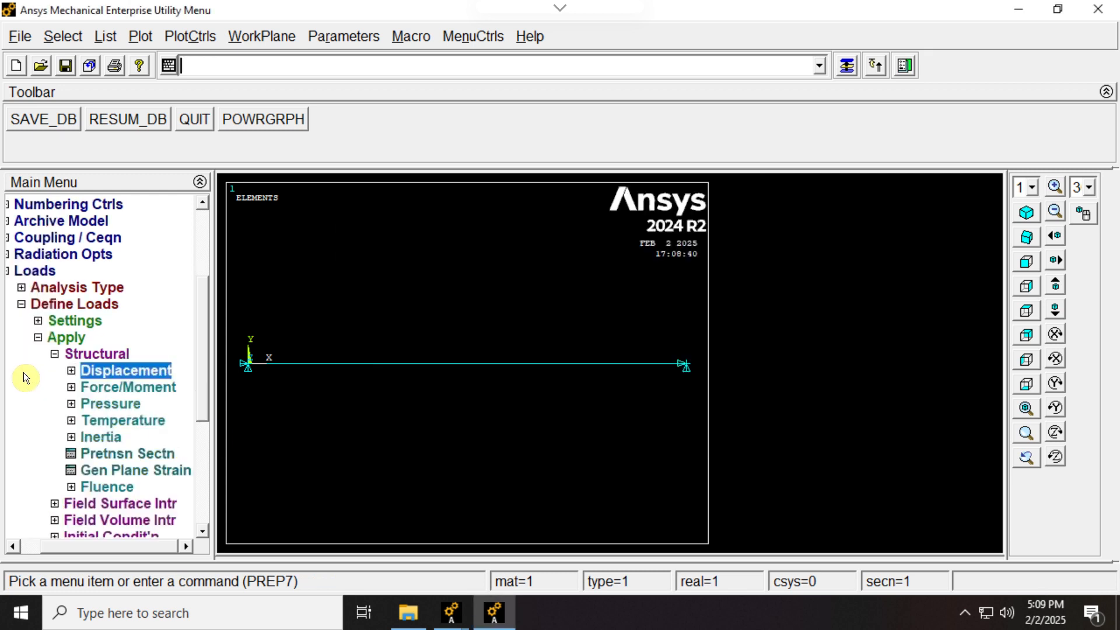
{"action": "left_click", "coordinate": [42, 340]}
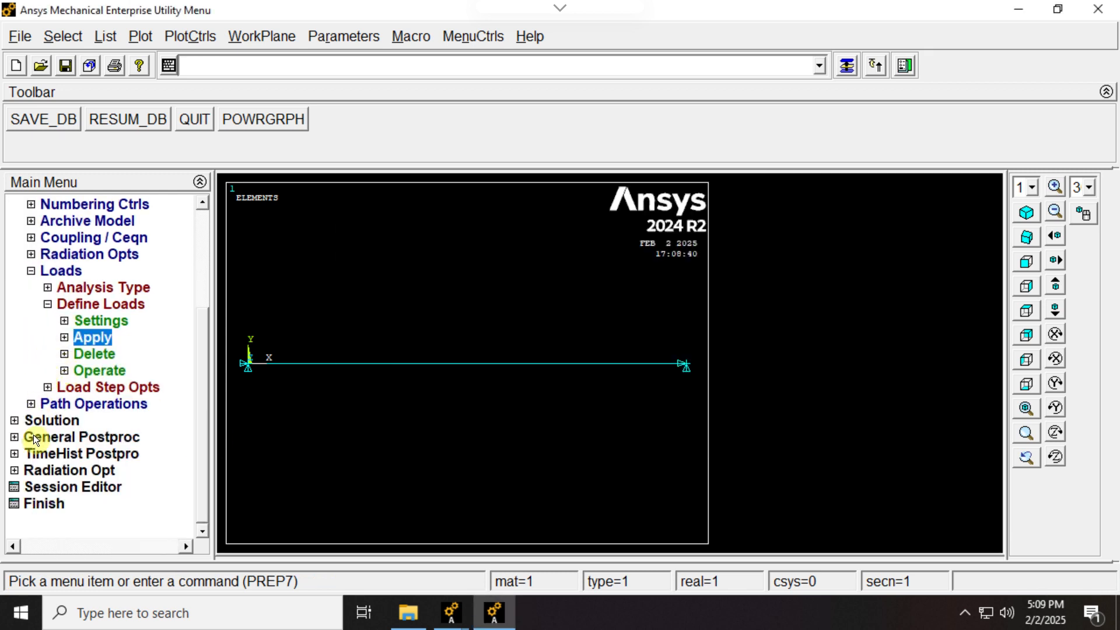
{"action": "left_click", "coordinate": [30, 272]}
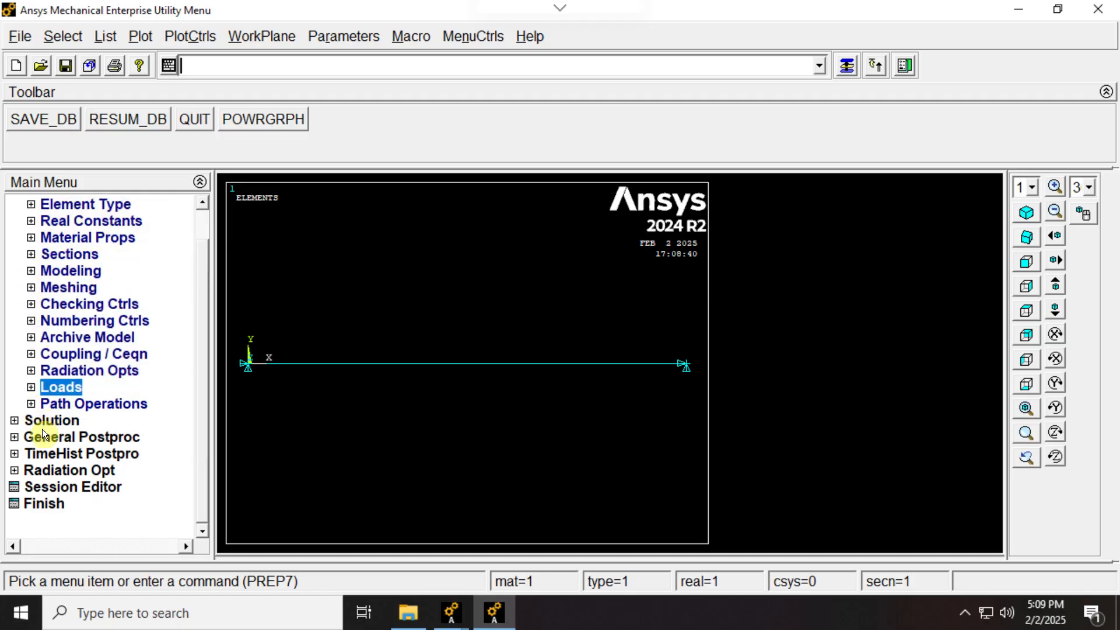
- Solve the current load step and close the solution note and status listing
{"action": "left_click", "coordinate": [14, 420]}
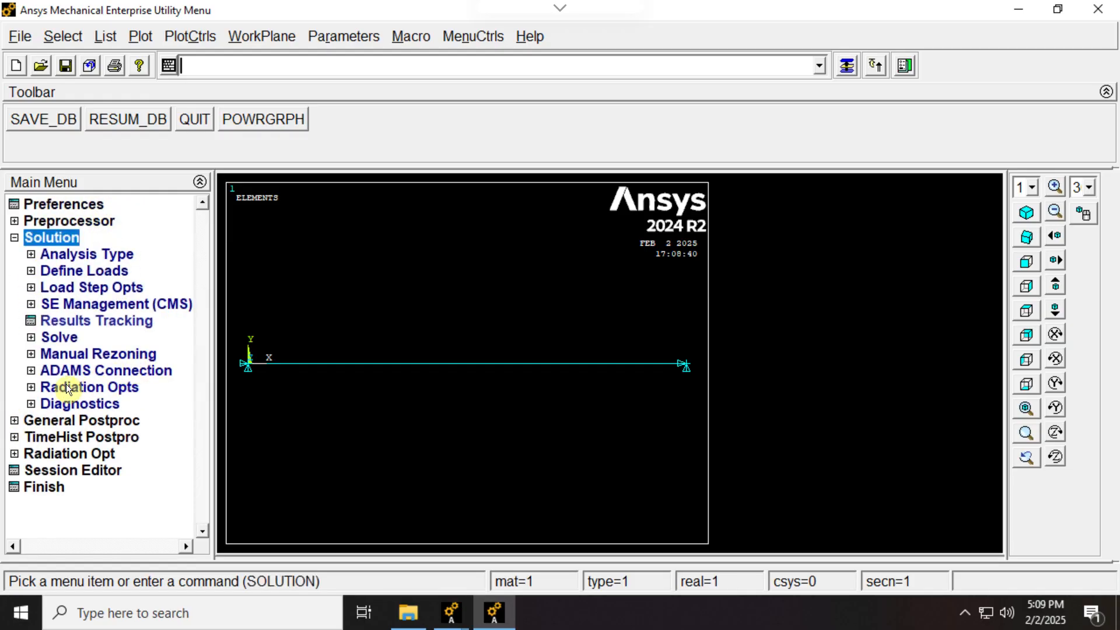
{"action": "left_click", "coordinate": [31, 337]}
{"action": "left_click", "coordinate": [93, 354]}
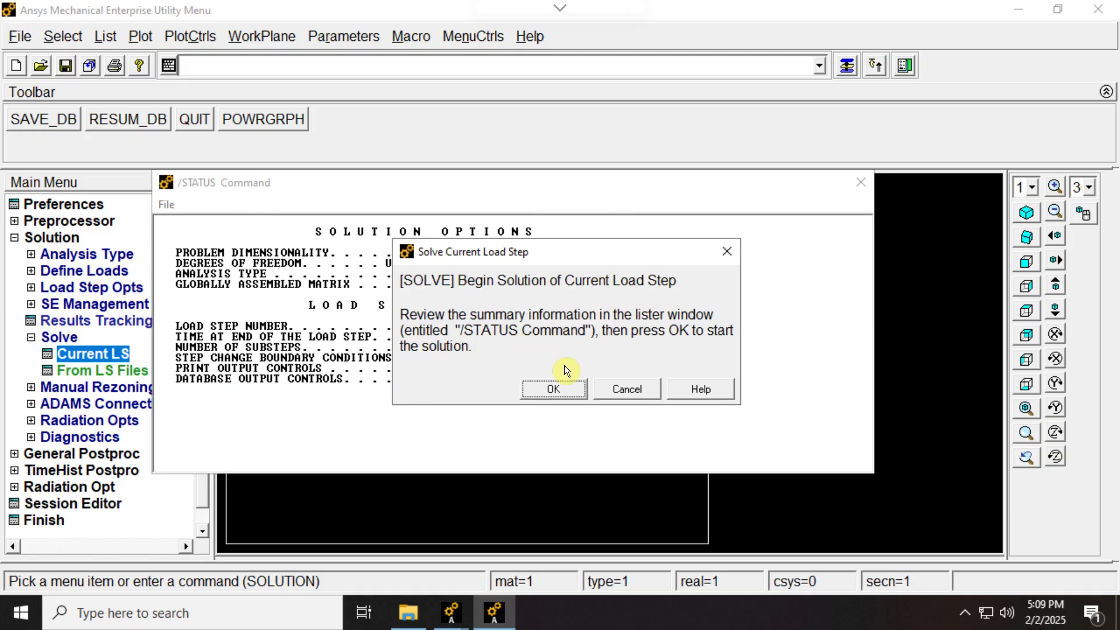
{"action": "left_click", "coordinate": [554, 388]}
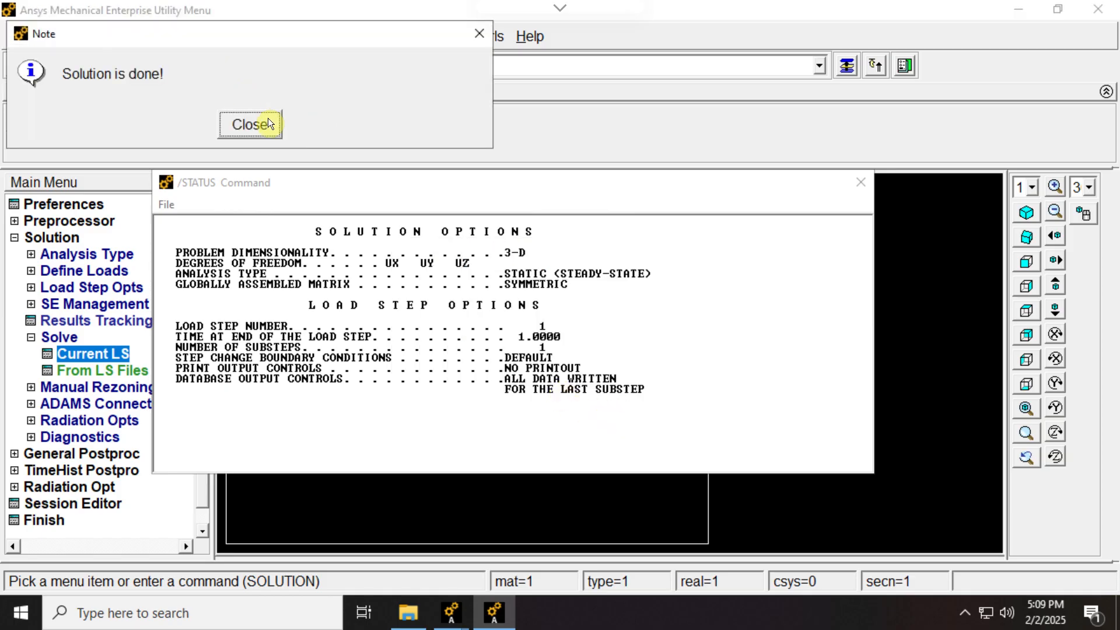
{"action": "left_click", "coordinate": [251, 124]}
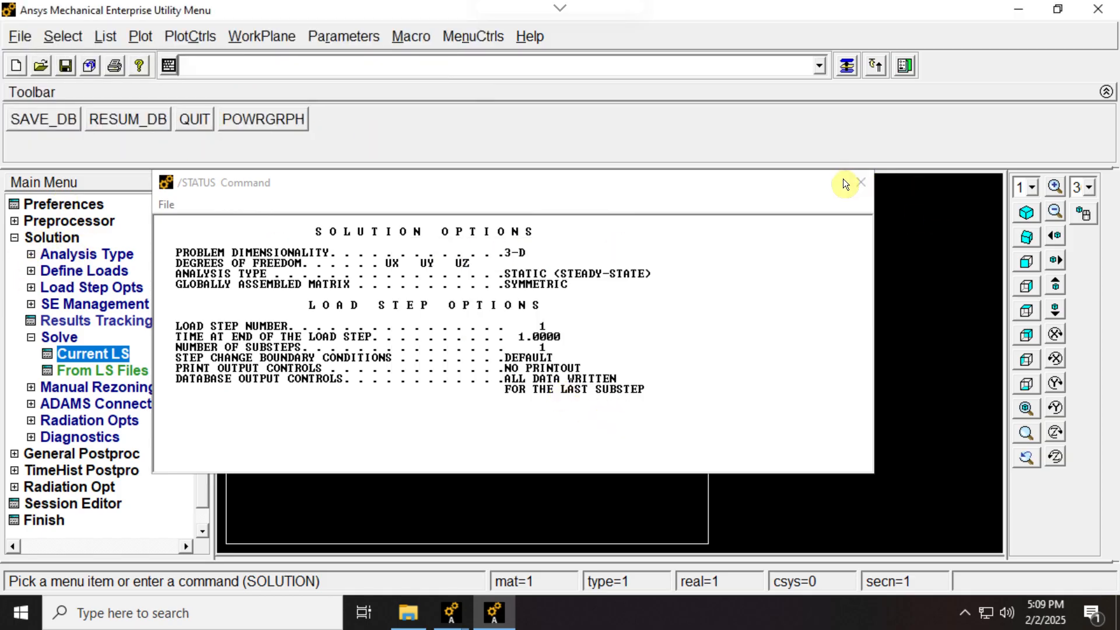
{"action": "left_click", "coordinate": [860, 183]}
{"action": "left_click", "coordinate": [14, 238]}
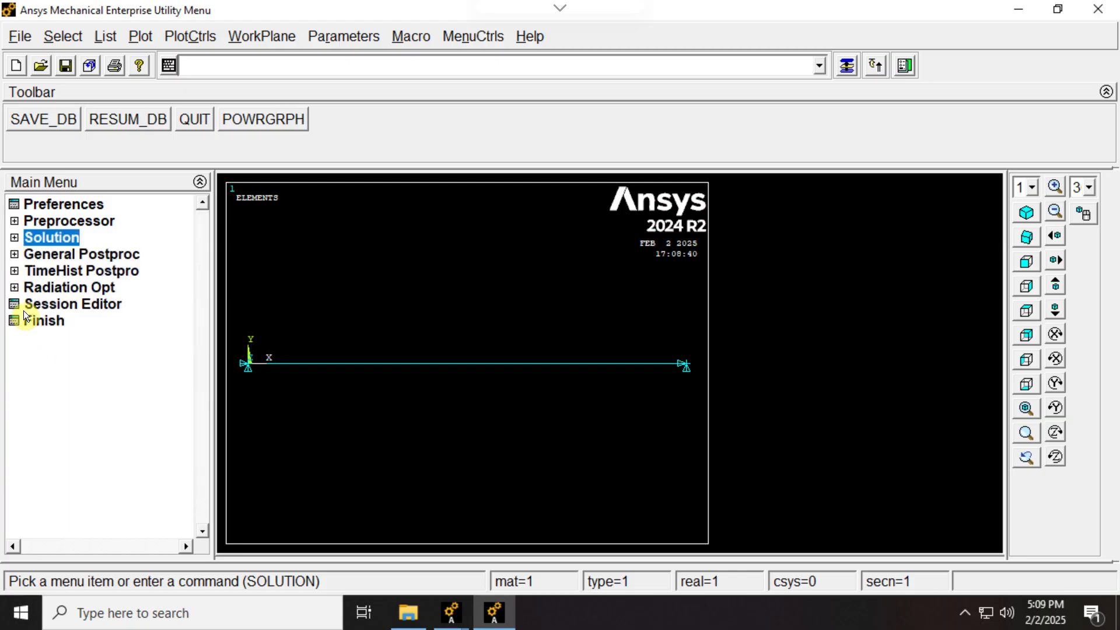
- Read the last set of results in the general postprocessor
{"action": "left_click", "coordinate": [15, 255]}
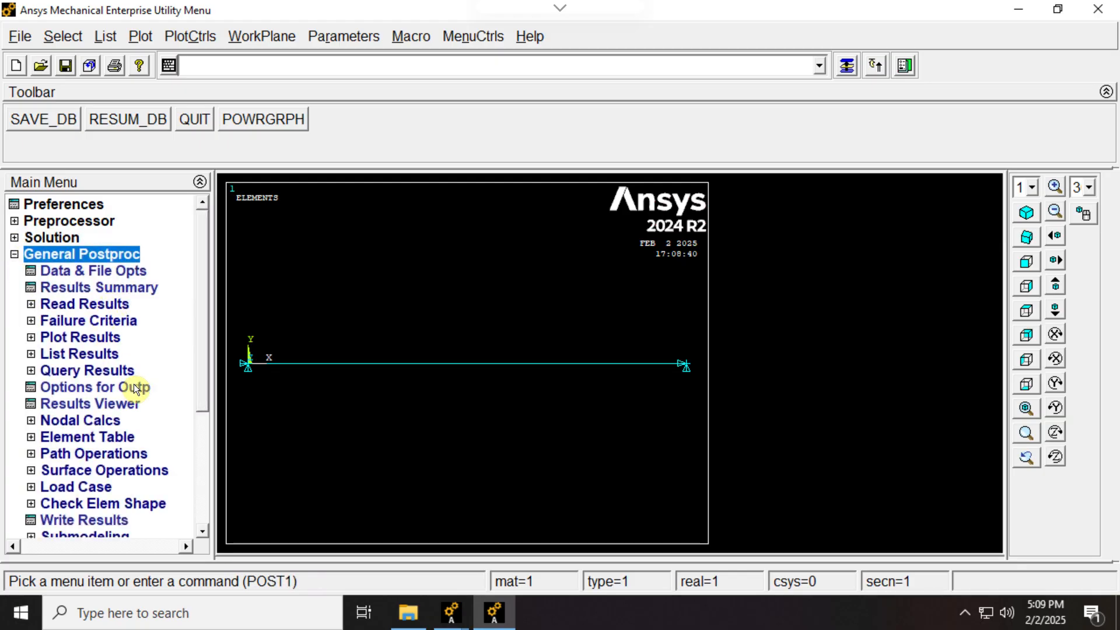
{"action": "left_click", "coordinate": [29, 356]}
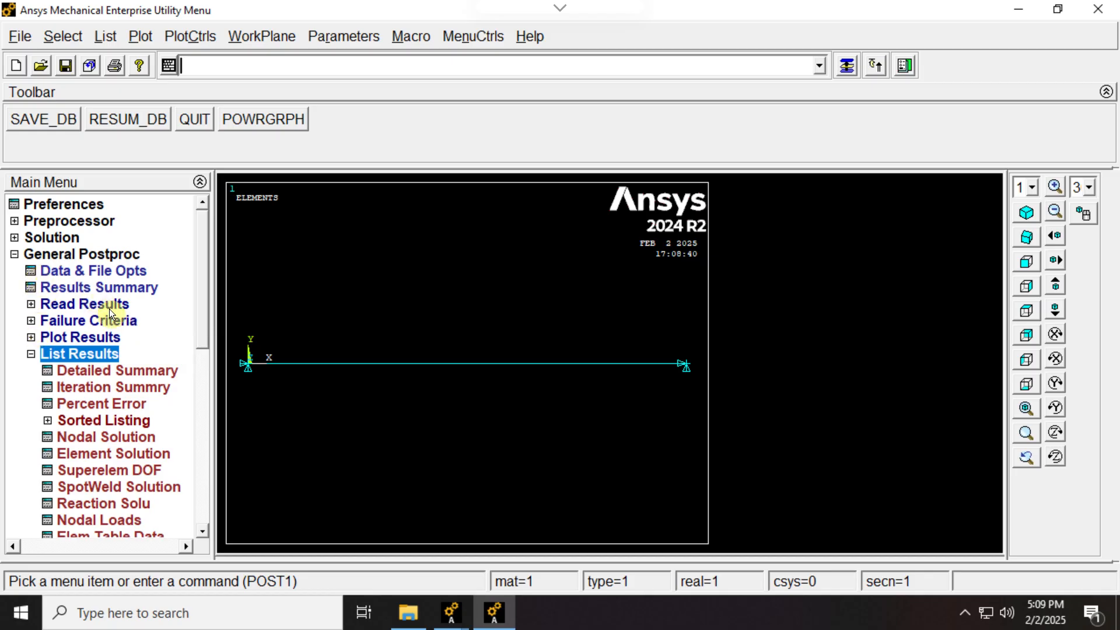
{"action": "left_click", "coordinate": [30, 304]}
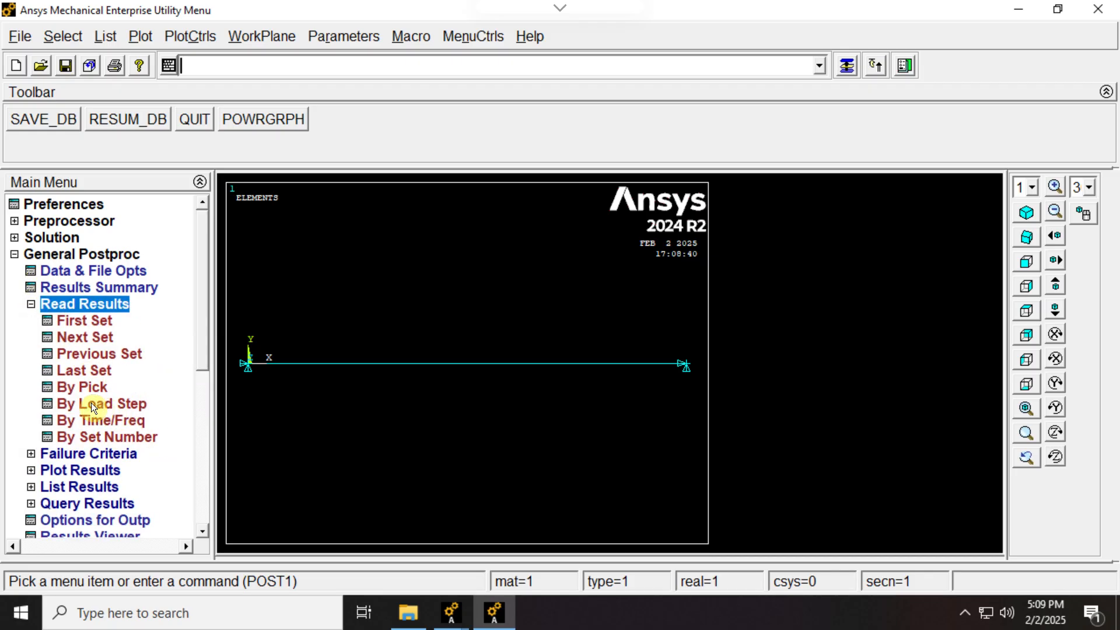
{"action": "left_click", "coordinate": [85, 371]}
{"action": "left_click", "coordinate": [30, 305]}
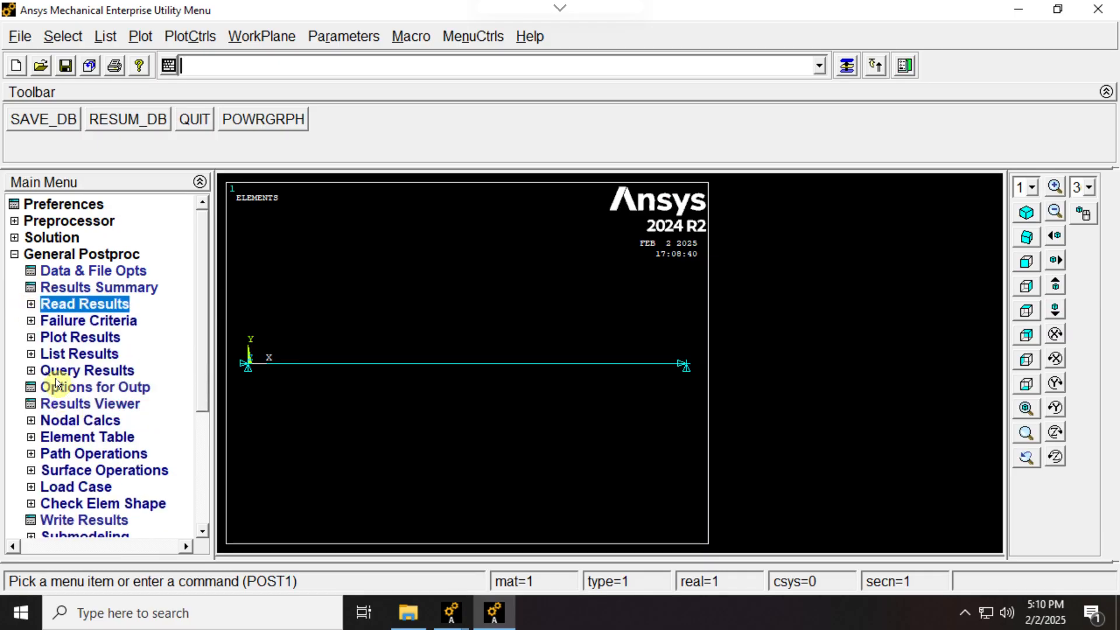
- List the nodal DOF solution for the X-component of displacement
{"action": "left_click", "coordinate": [28, 354]}
{"action": "left_click", "coordinate": [30, 354]}
{"action": "left_click", "coordinate": [30, 354]}
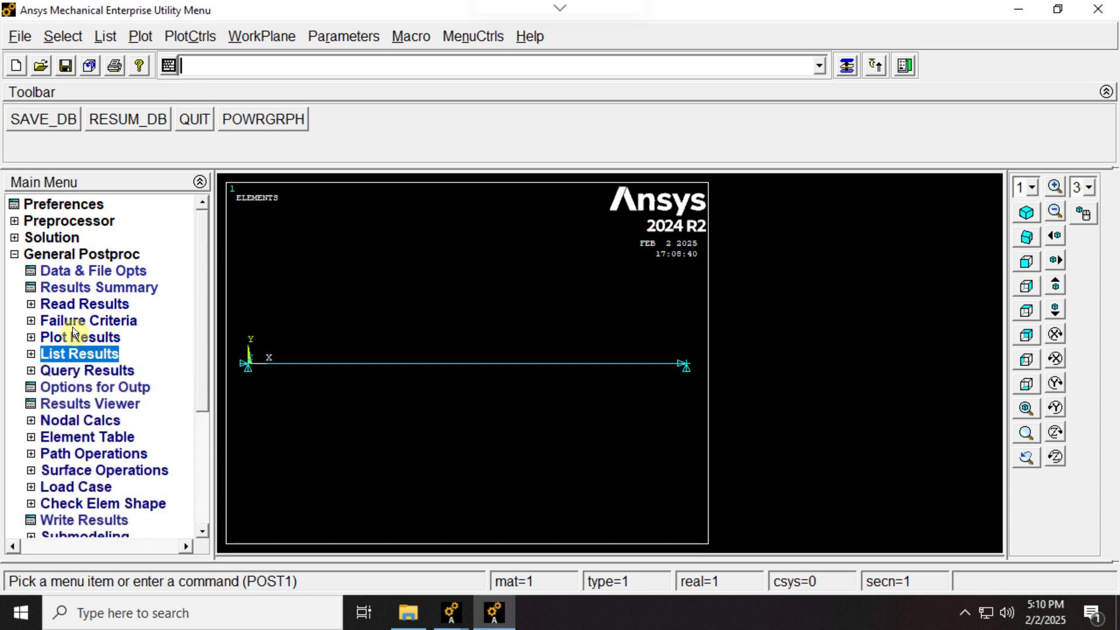
{"action": "left_click", "coordinate": [30, 354]}
{"action": "scroll", "coordinate": [198, 286], "scroll_direction": "down", "scroll_amount": 2}
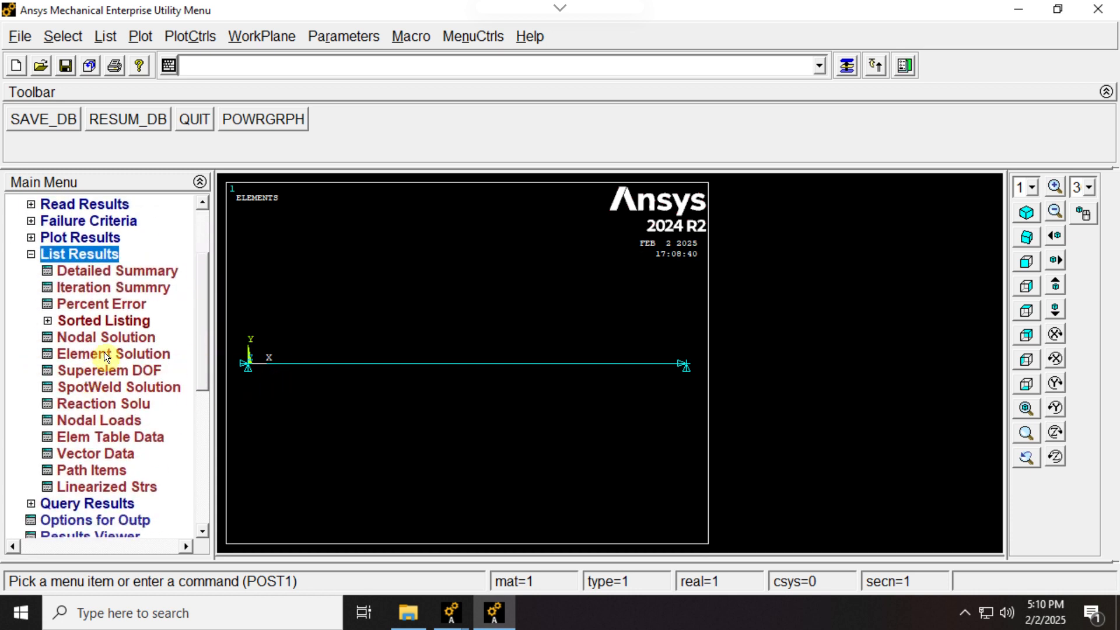
{"action": "left_click", "coordinate": [138, 339]}
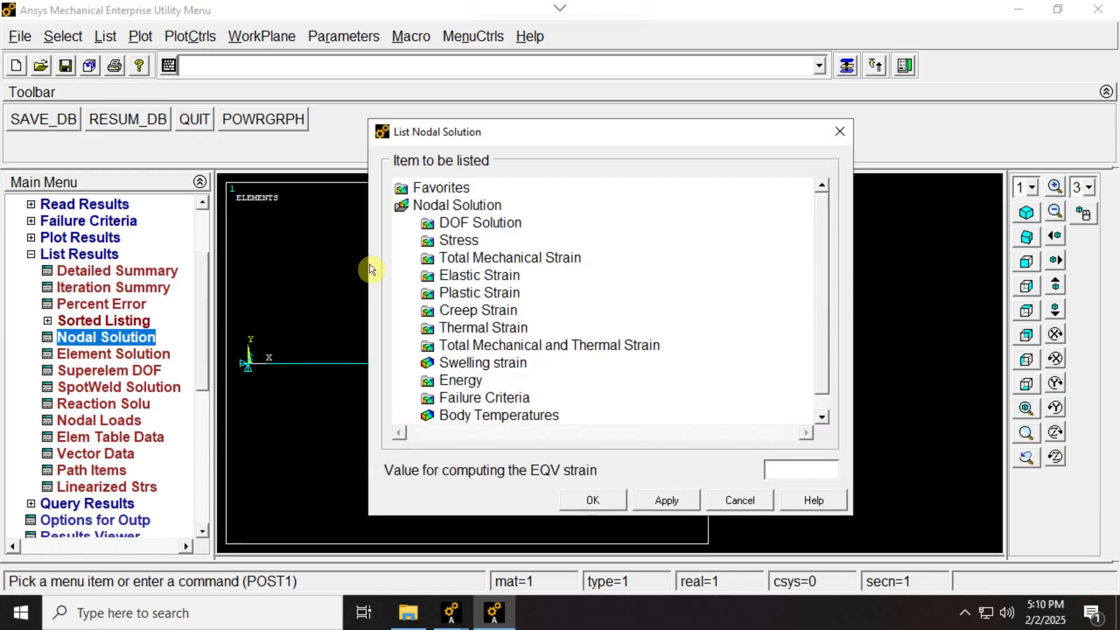
{"action": "left_click", "coordinate": [479, 223]}
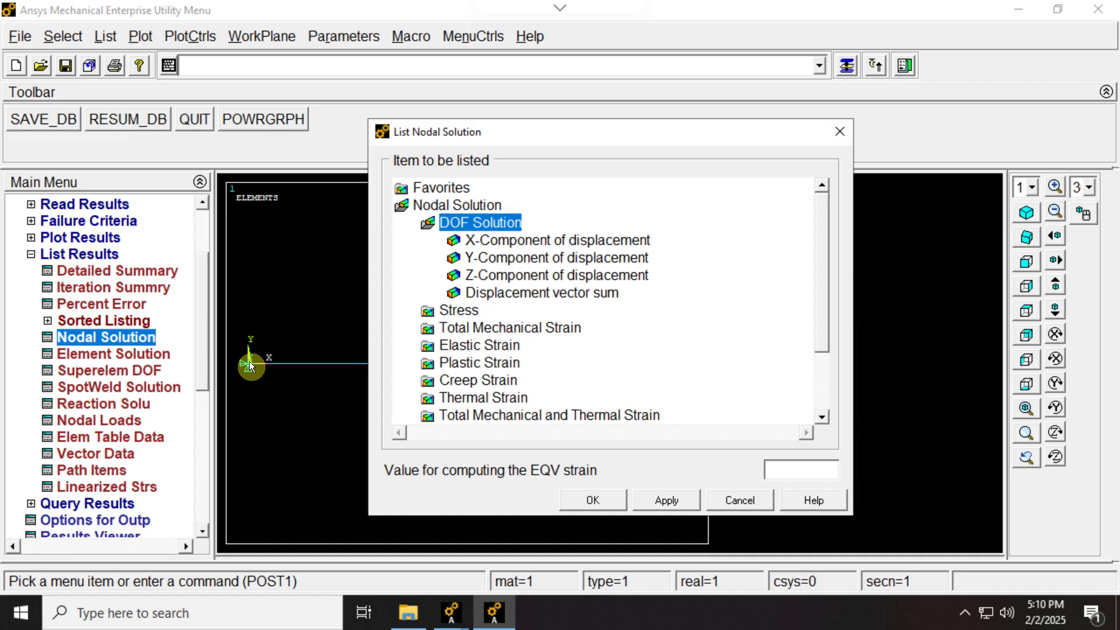
{"action": "left_click", "coordinate": [486, 244]}
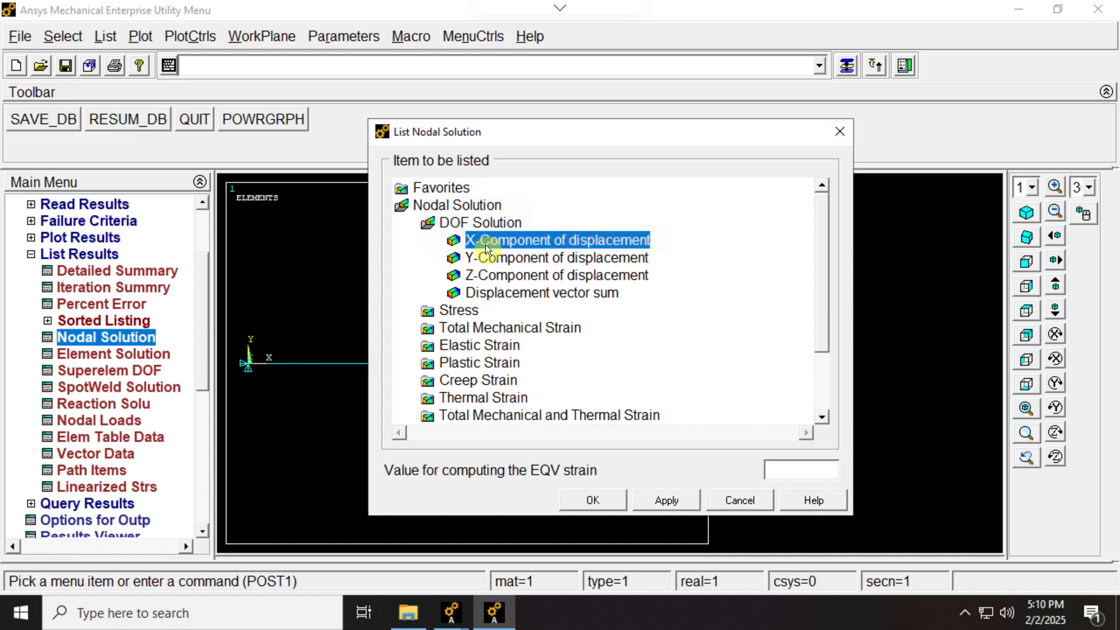
{"action": "left_click", "coordinate": [644, 500]}
{"action": "left_click_drag", "start_coordinate": [392, 198], "coordinate": [757, 209]}
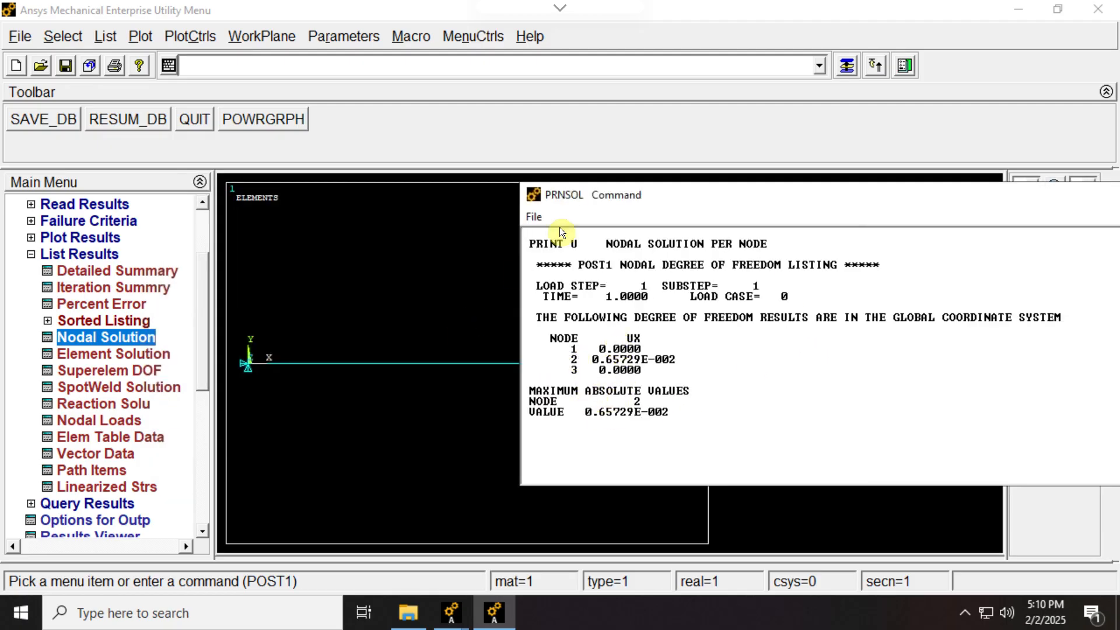
{"action": "left_click_drag", "start_coordinate": [589, 191], "coordinate": [311, 44]}
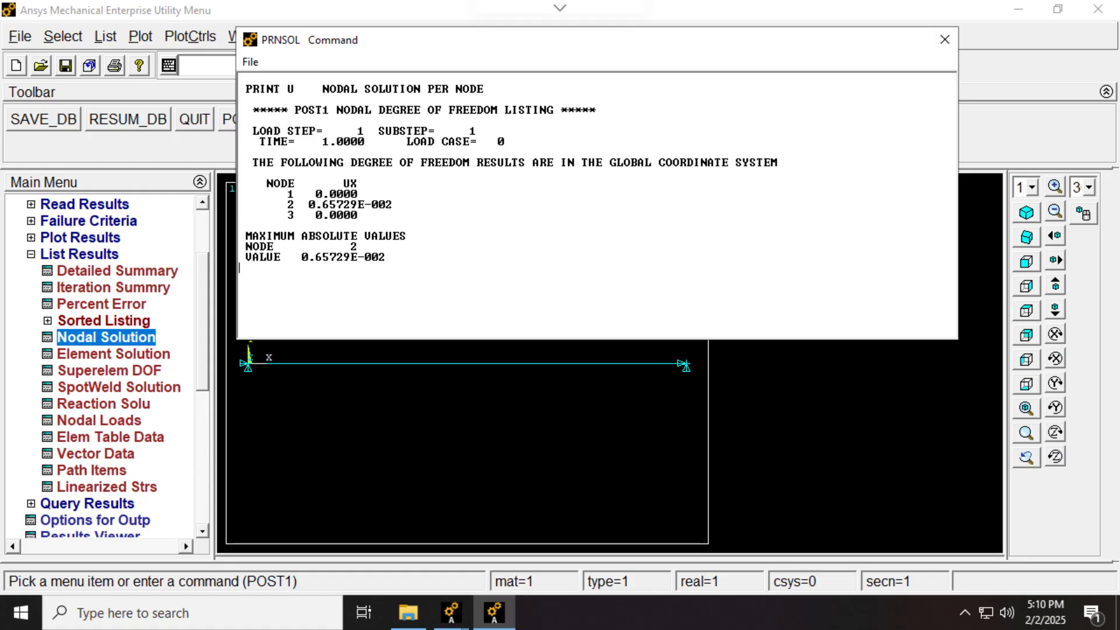
- Compare the listed displacement with the reference answer in Thermal.png, then close the listing
{"action": "left_click_drag", "start_coordinate": [1119, 142], "coordinate": [1052, 139]}
{"action": "left_click_drag", "start_coordinate": [543, 52], "coordinate": [519, 50]}
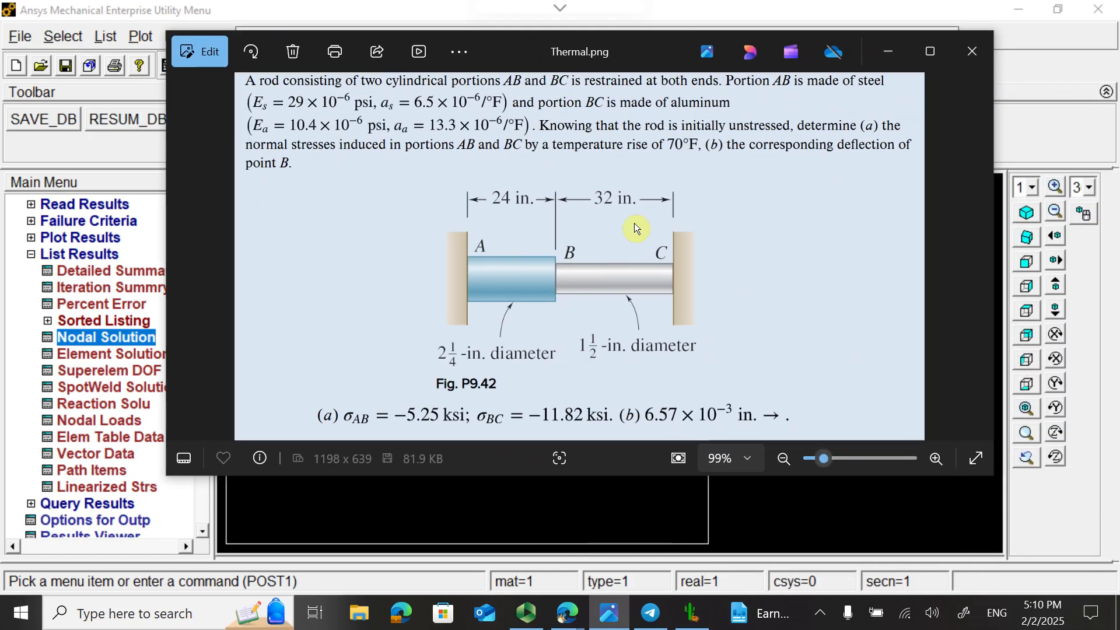
{"action": "left_click", "coordinate": [893, 51]}
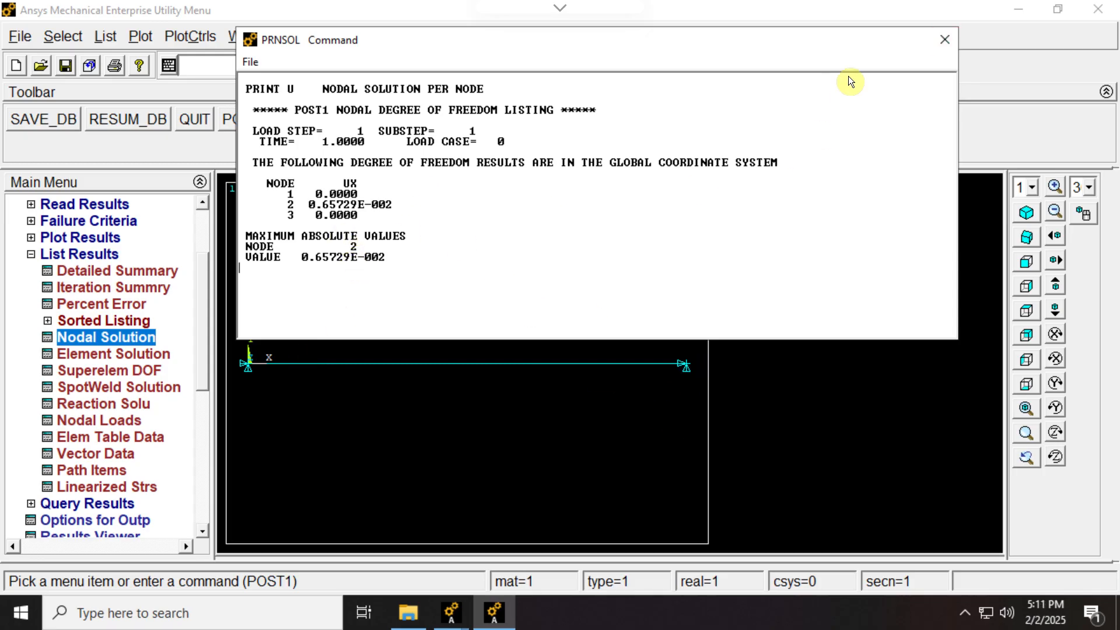
{"action": "left_click", "coordinate": [947, 41]}
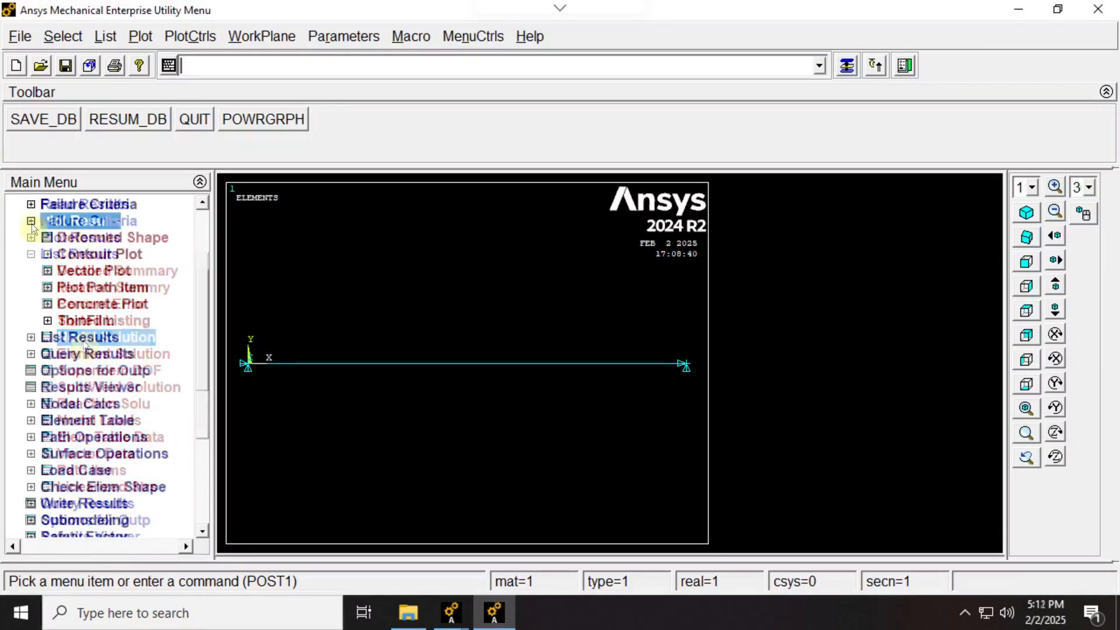
{"action": "left_click", "coordinate": [31, 222]}
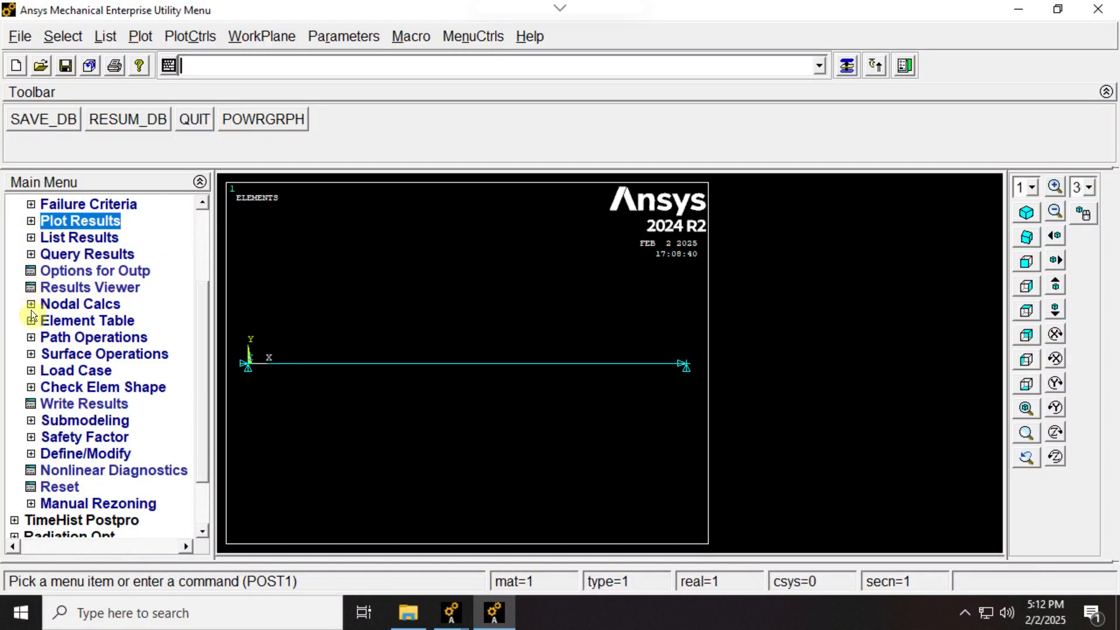
- List the element solution for the X-component of stress and arrange the listing above the bar model
{"action": "left_click", "coordinate": [31, 237]}
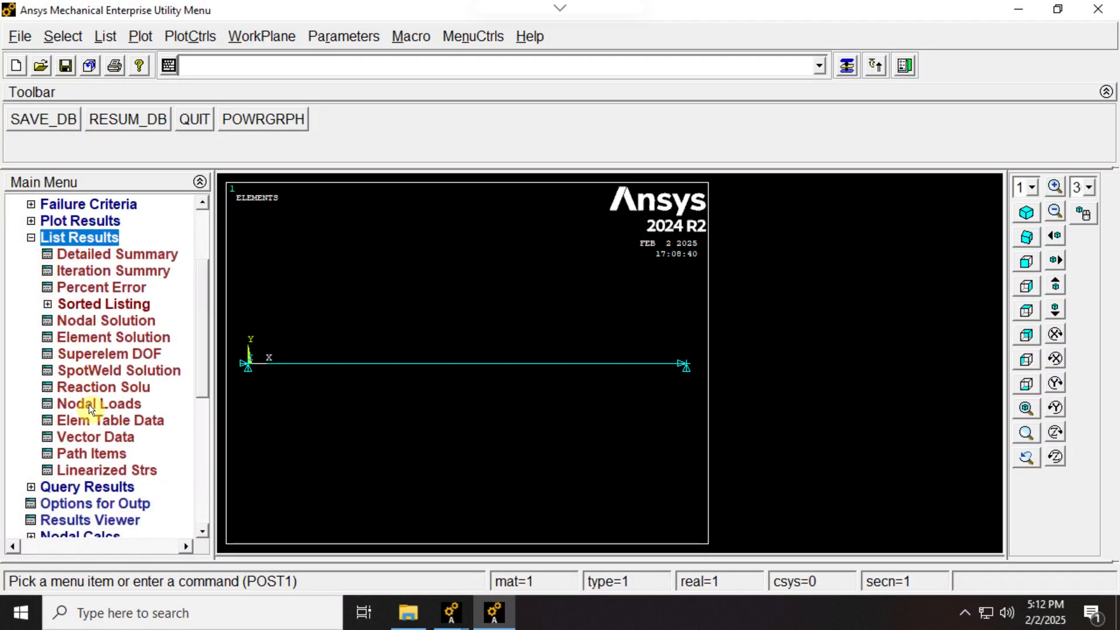
{"action": "left_click", "coordinate": [96, 339]}
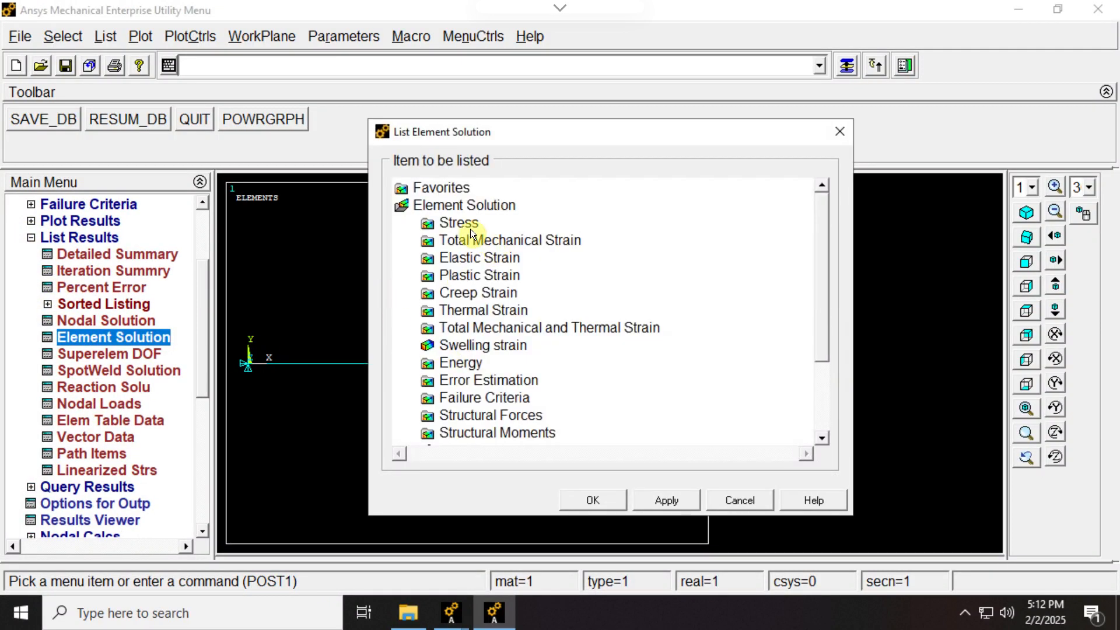
{"action": "left_click", "coordinate": [475, 230]}
{"action": "left_click", "coordinate": [492, 240]}
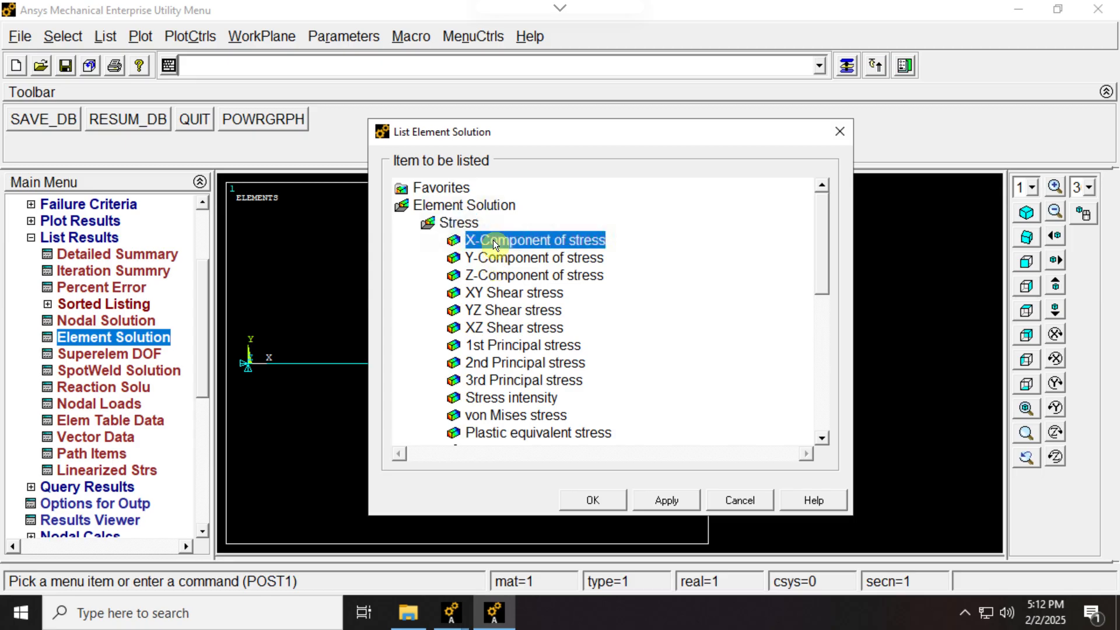
{"action": "left_click", "coordinate": [585, 495]}
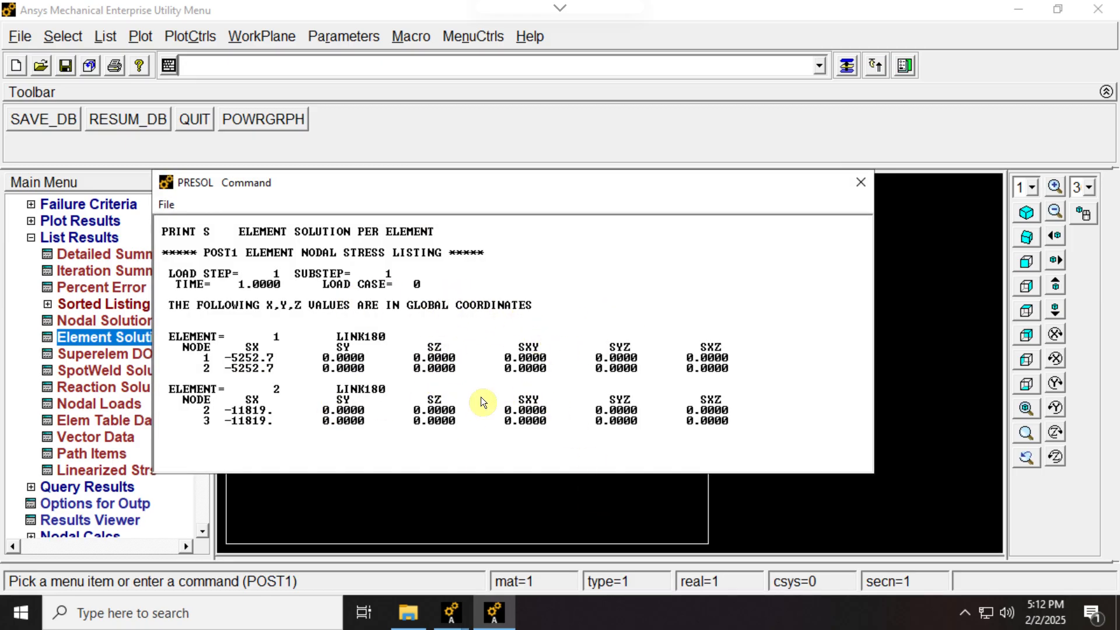
{"action": "left_click_drag", "start_coordinate": [411, 184], "coordinate": [431, 71]}
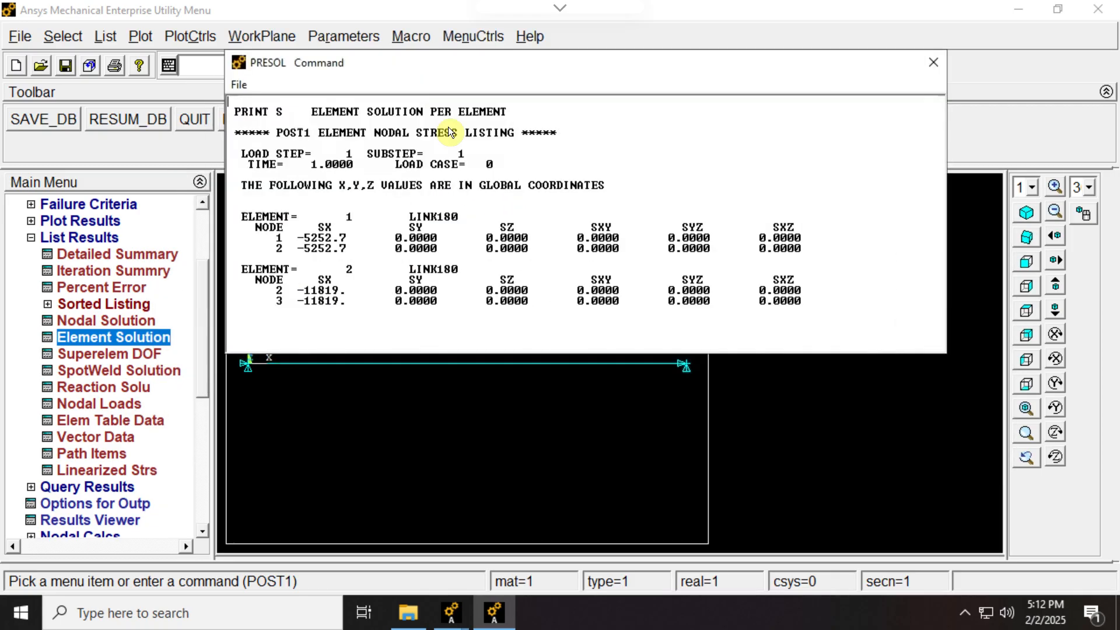
{"action": "left_click_drag", "start_coordinate": [526, 355], "coordinate": [527, 331]}
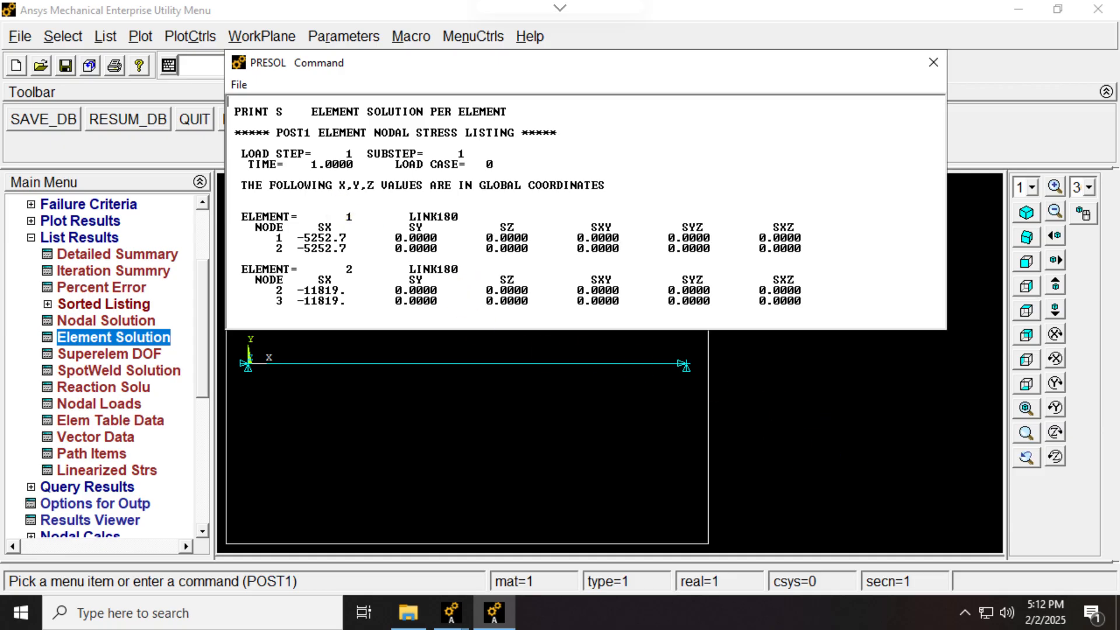
- Compare the listed element stresses with the reference stresses for AB and BC in Thermal.png, then close the listing
{"action": "key", "text": "alt+Tab"}
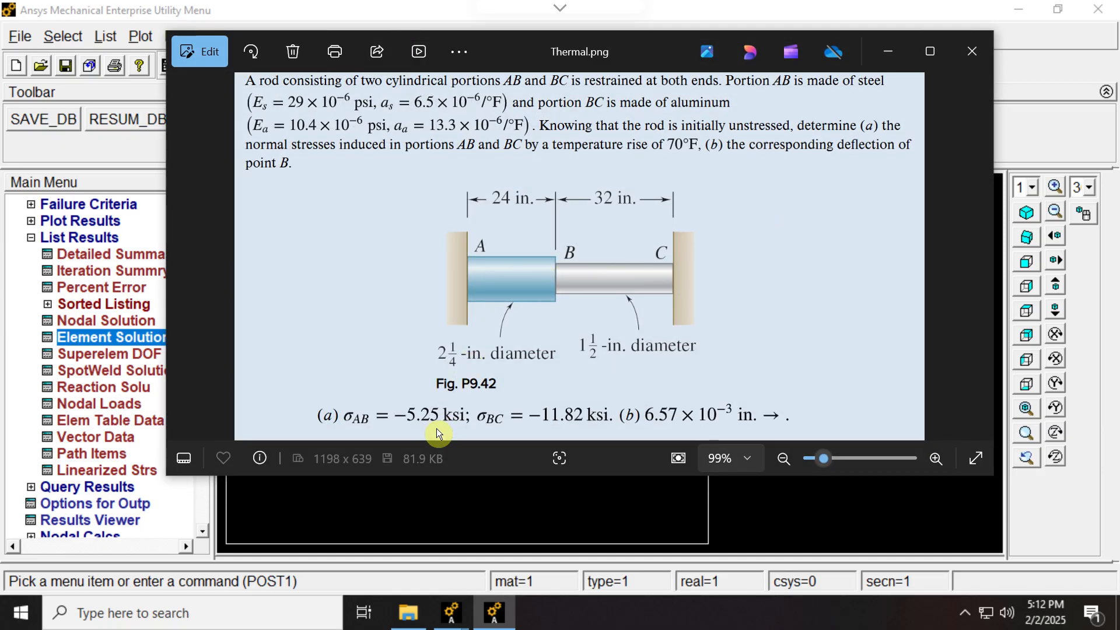
{"action": "left_click", "coordinate": [888, 52]}
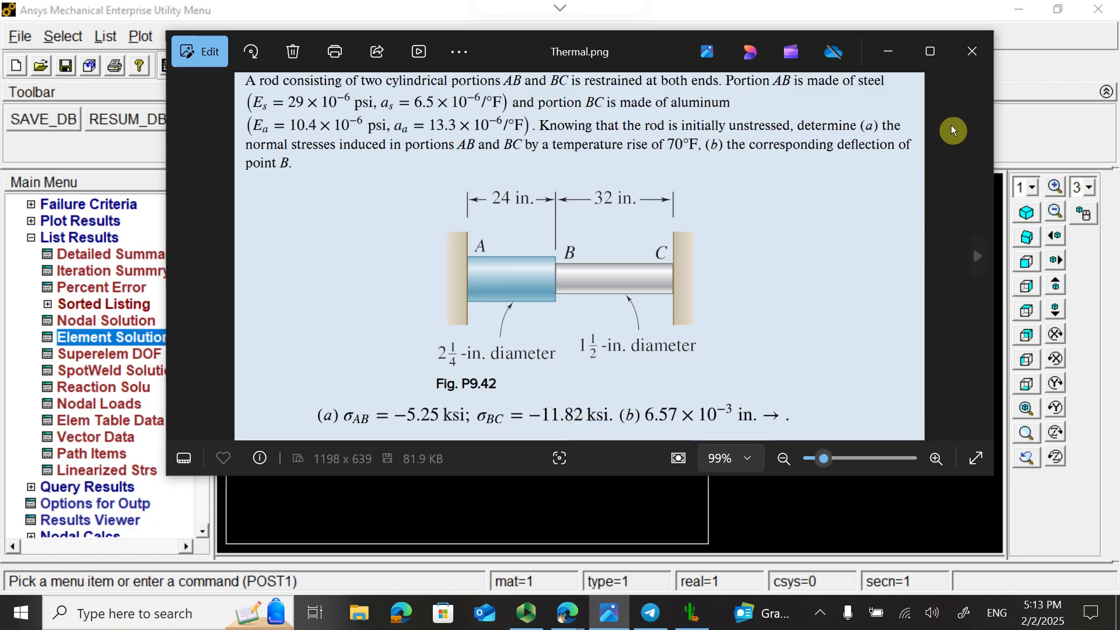
{"action": "left_click", "coordinate": [889, 54]}
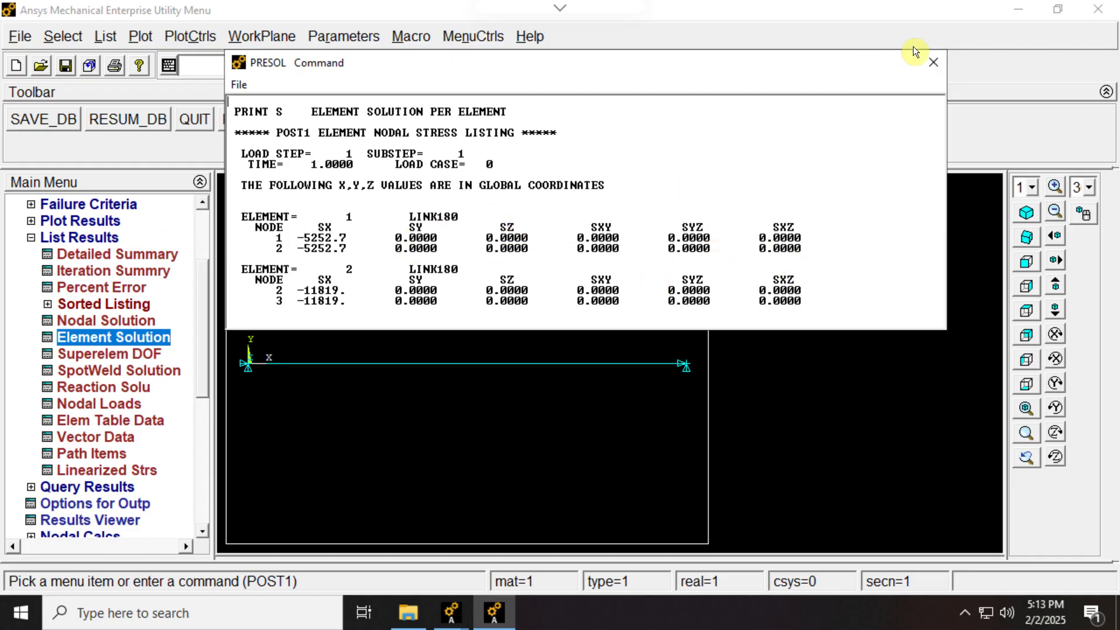
{"action": "left_click", "coordinate": [933, 64]}
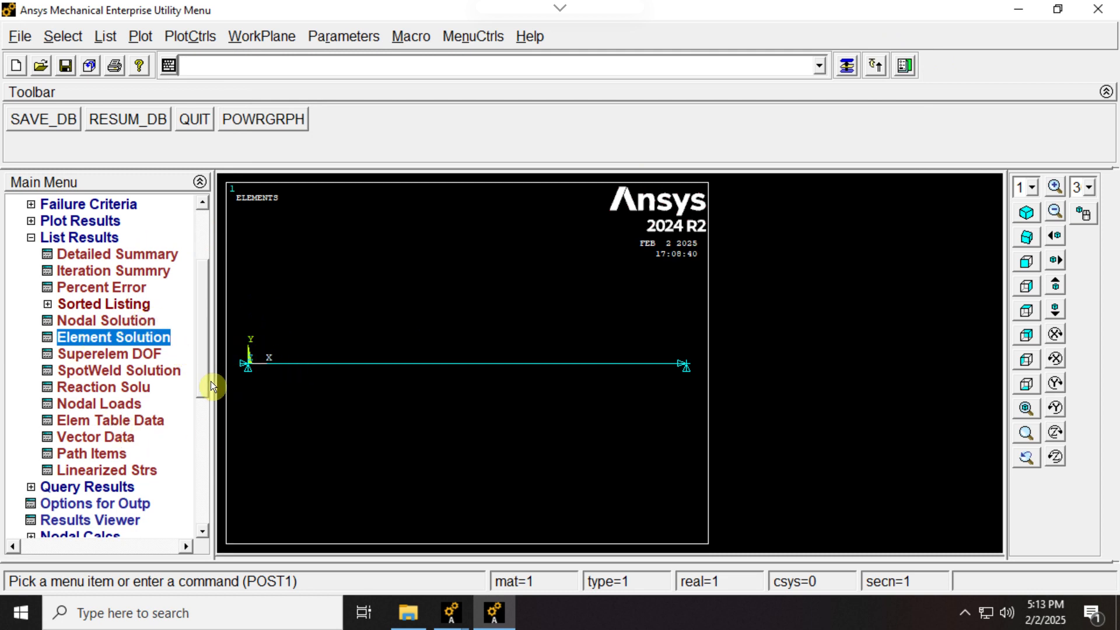
- List the reaction solution for all items and switch to the reference problem in Thermal.png
{"action": "left_click", "coordinate": [113, 387]}
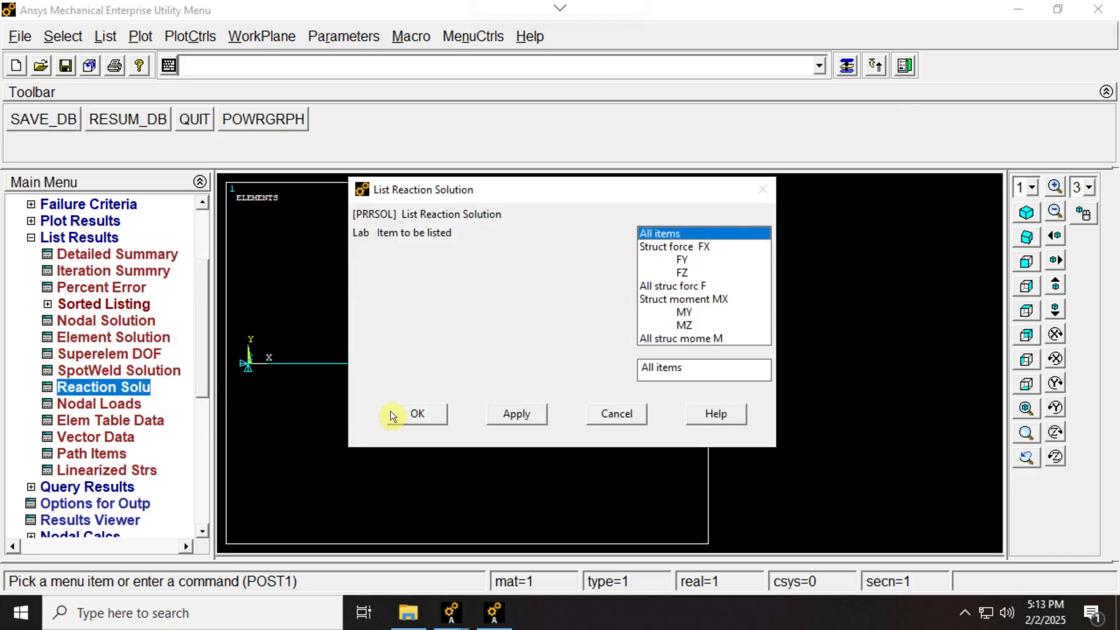
{"action": "left_click", "coordinate": [415, 413]}
{"action": "left_click_drag", "start_coordinate": [564, 181], "coordinate": [448, 39]}
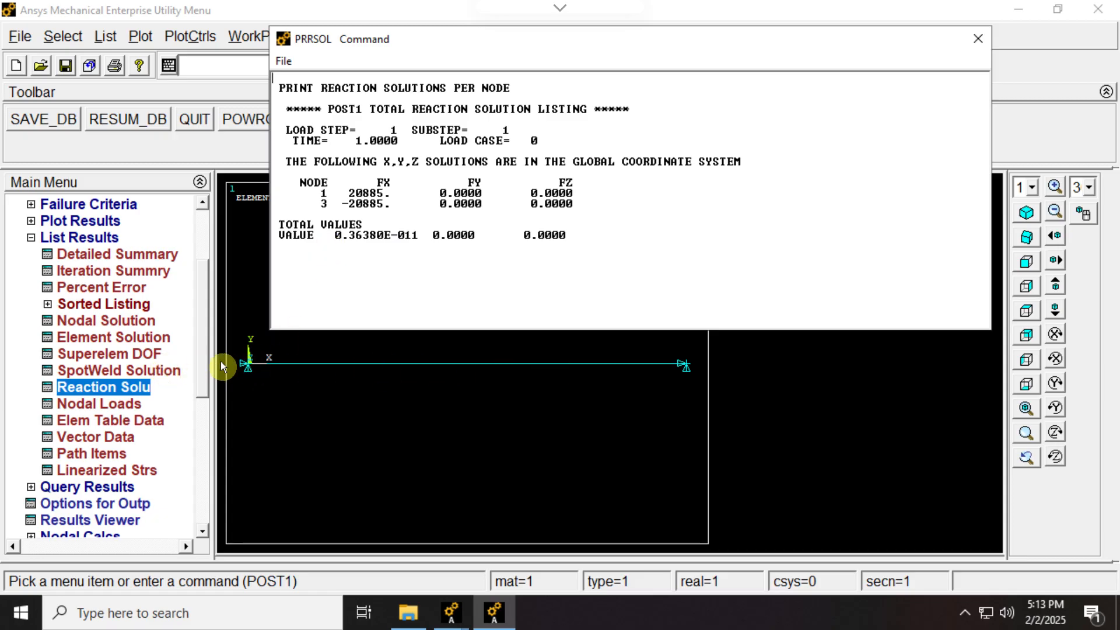
{"action": "key", "text": "alt+Tab"}
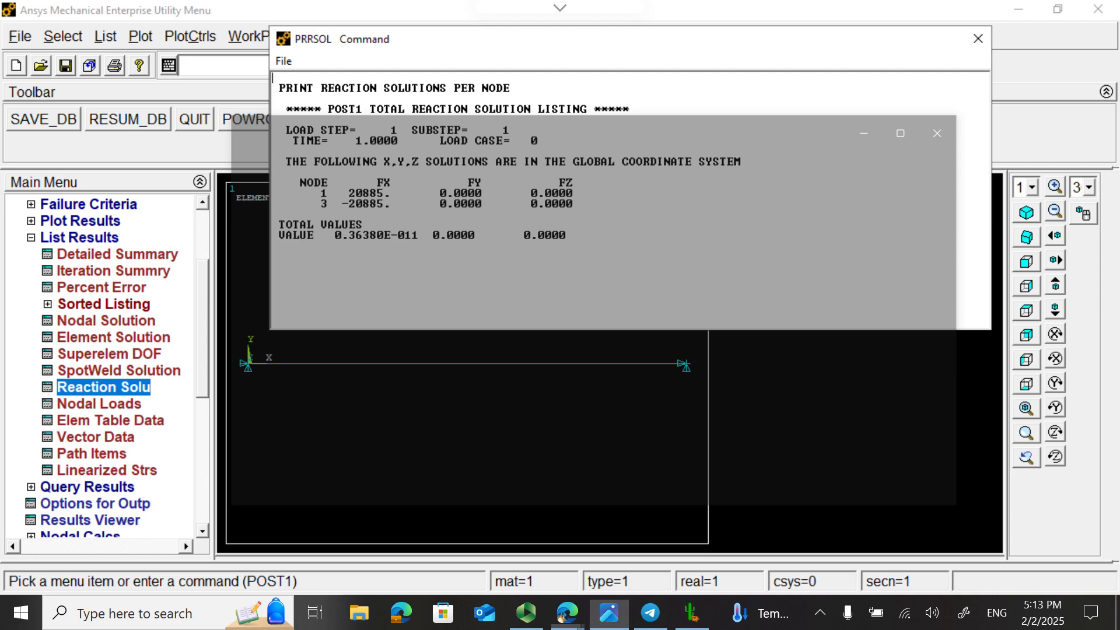